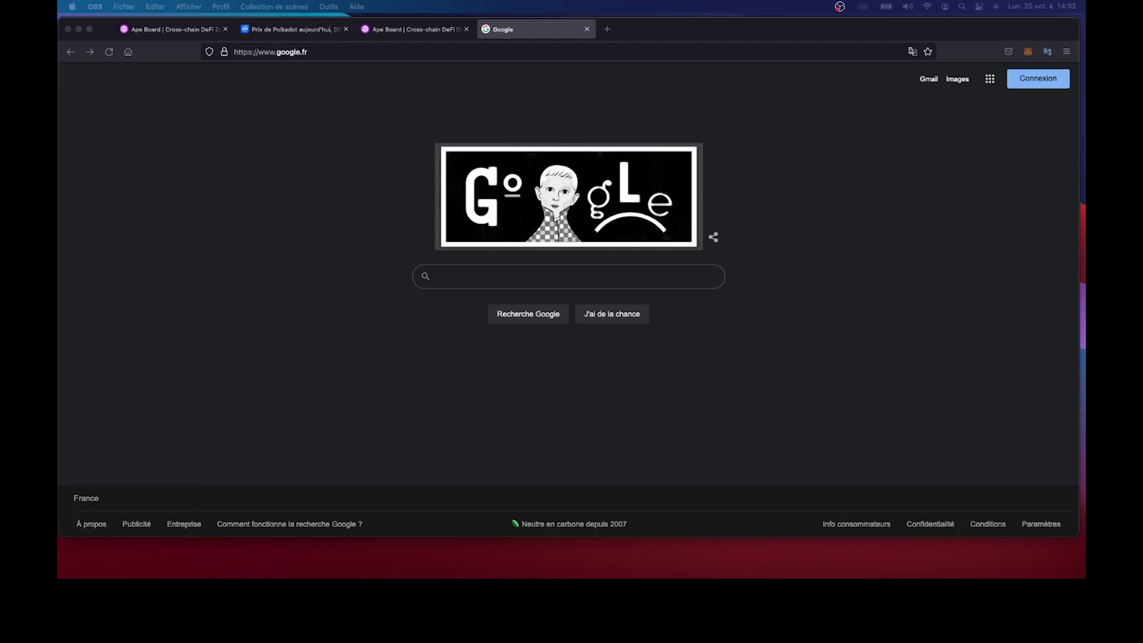
- Search Google for "ape board" and open the Ape Board cross-chain DeFi dashboard site
{"action": "left_click", "coordinate": [485, 280]}
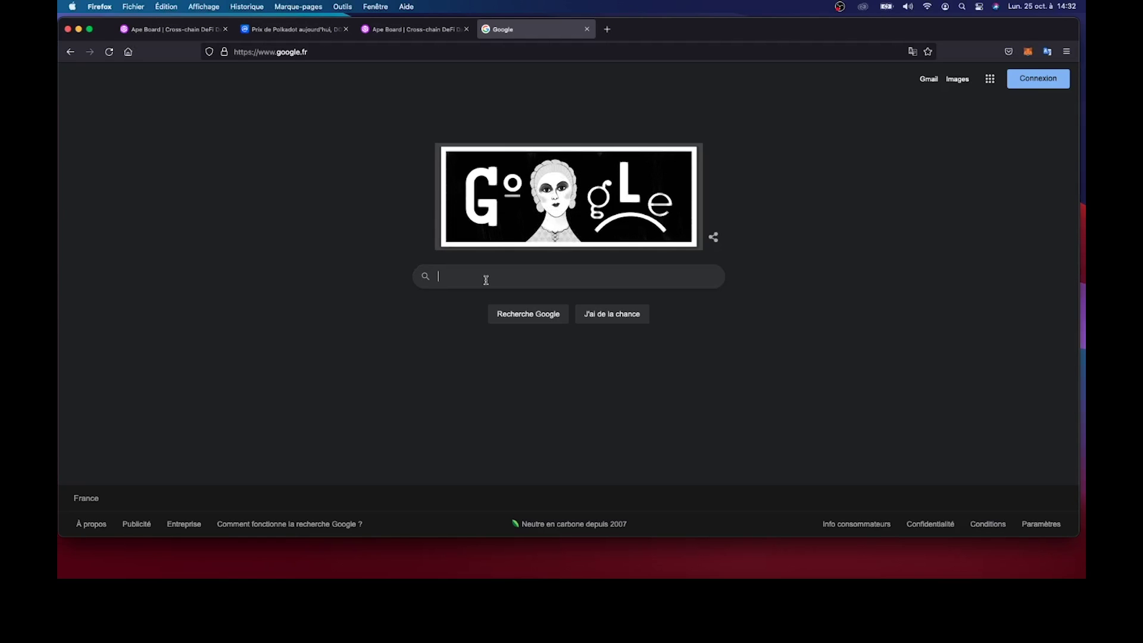
{"action": "type", "text": "ap"}
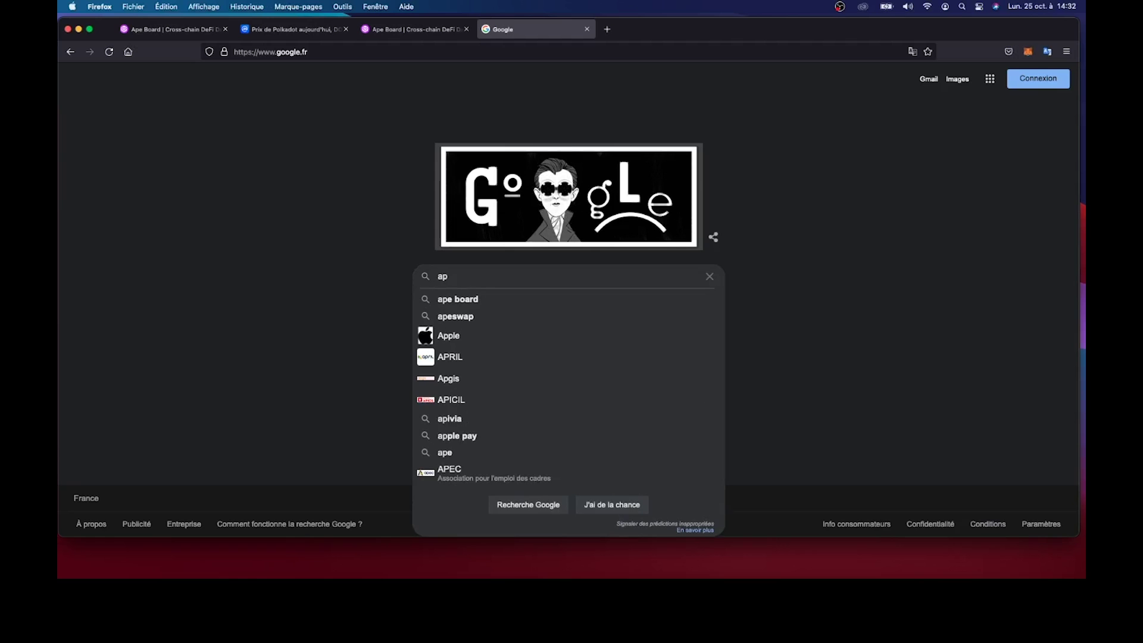
{"action": "type", "text": "e b"}
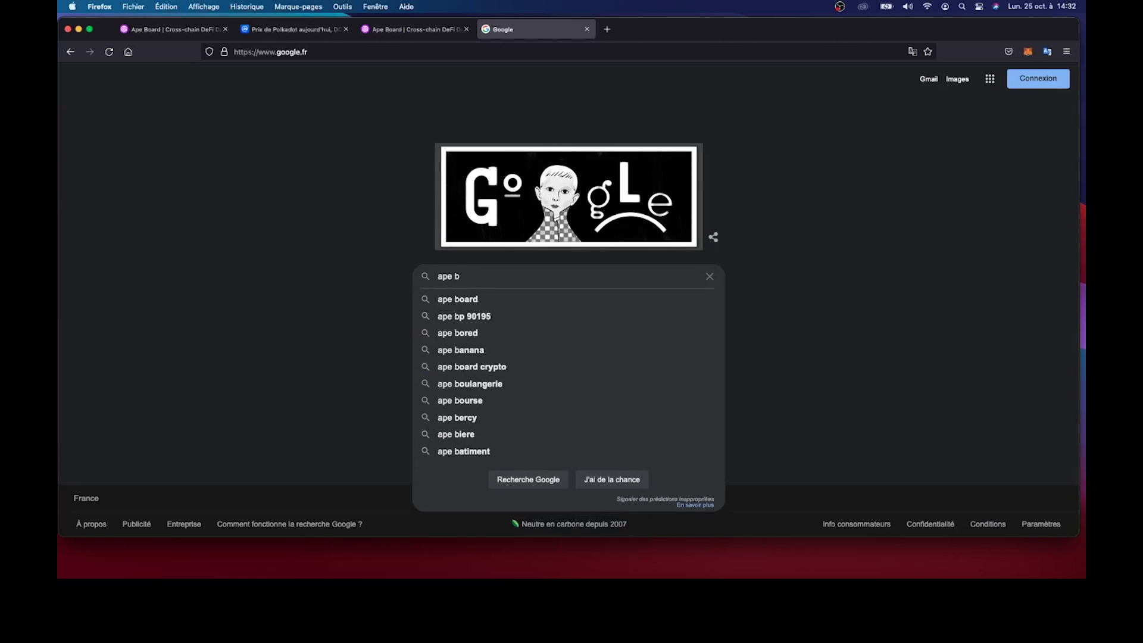
{"action": "type", "text": "oa"}
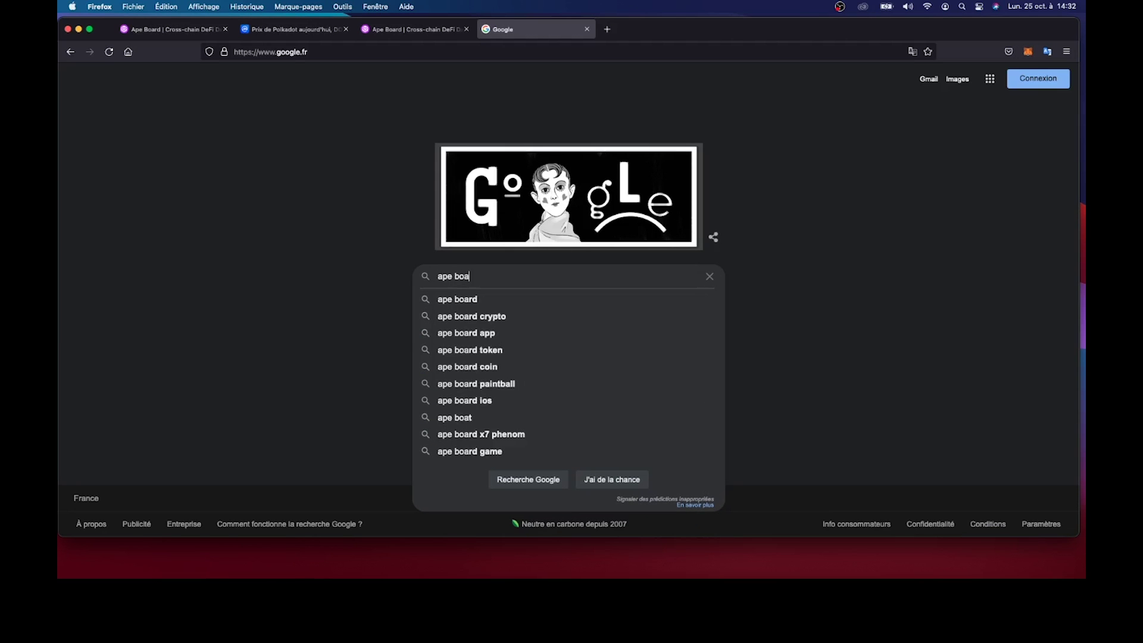
{"action": "type", "text": "rd"}
{"action": "key", "text": "Return"}
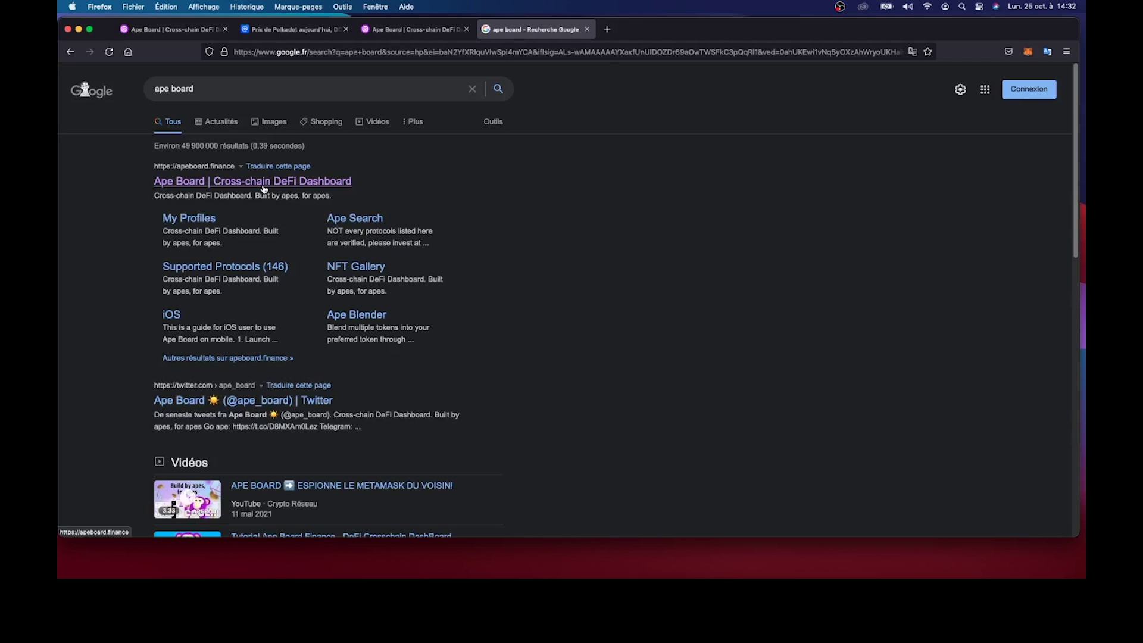
{"action": "left_click", "coordinate": [264, 181]}
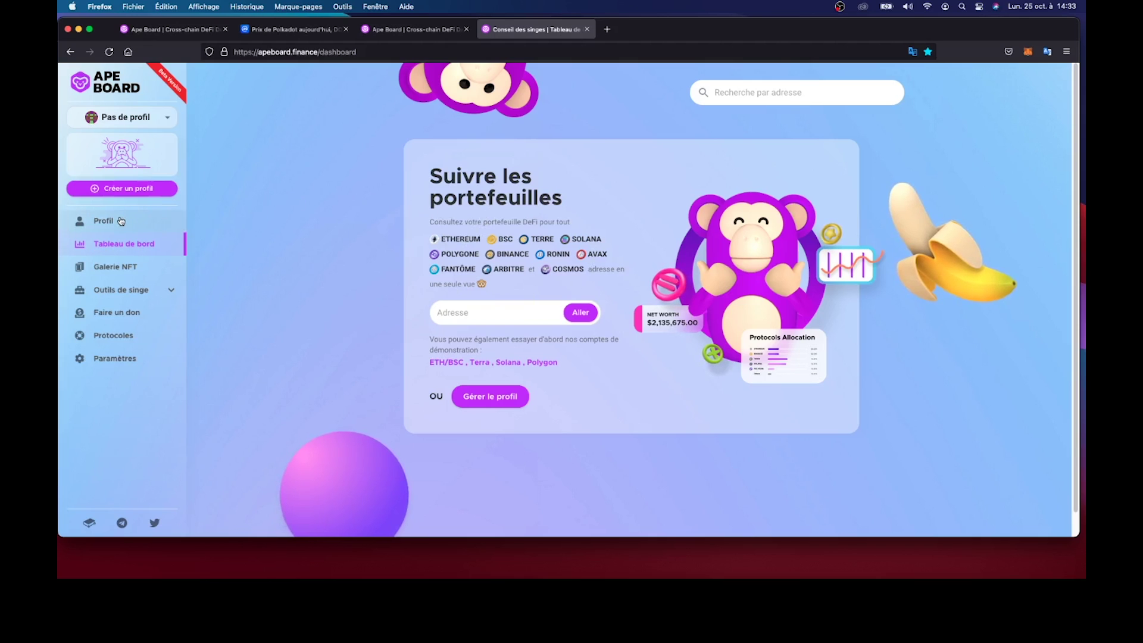
- Create a new Ape Board profile named "mon metamask"
{"action": "left_click", "coordinate": [157, 220]}
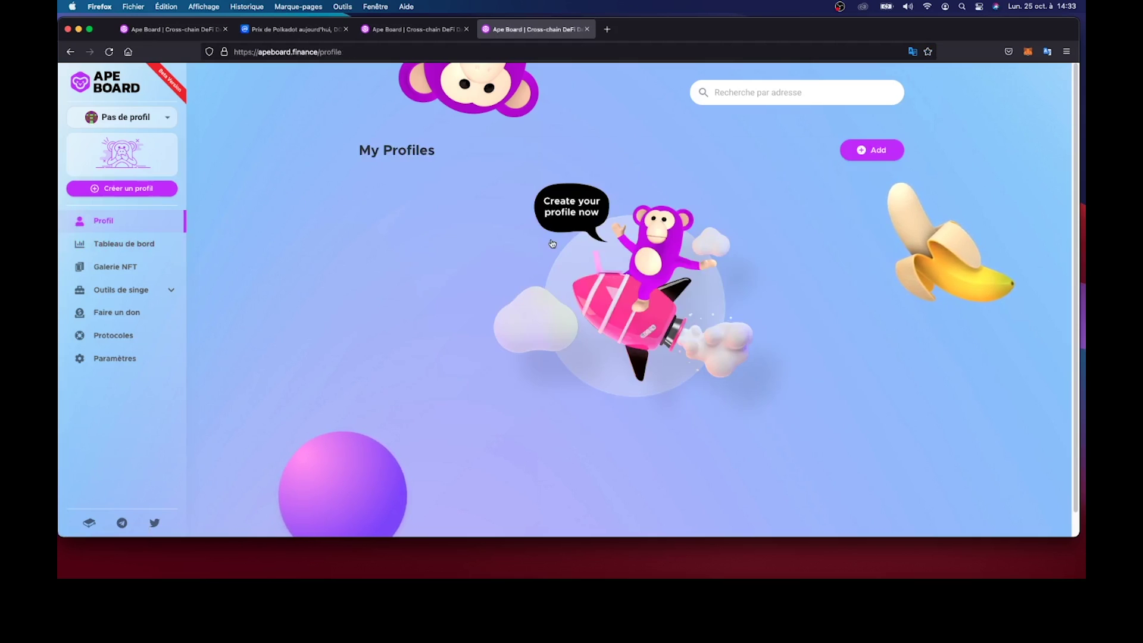
{"action": "left_click", "coordinate": [870, 152]}
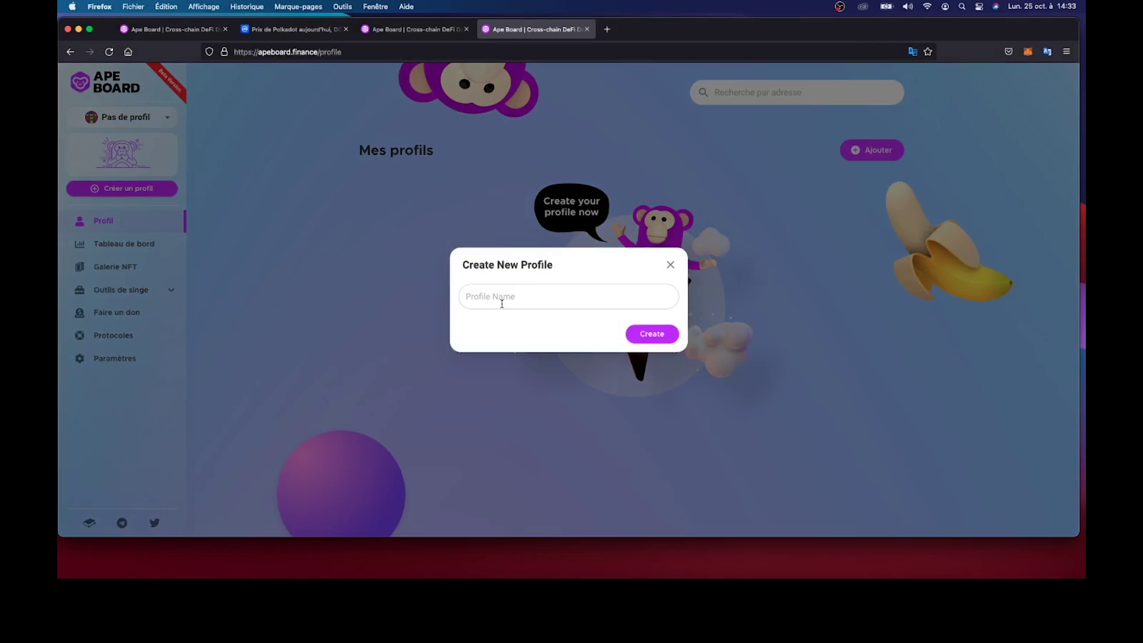
{"action": "left_click", "coordinate": [502, 303]}
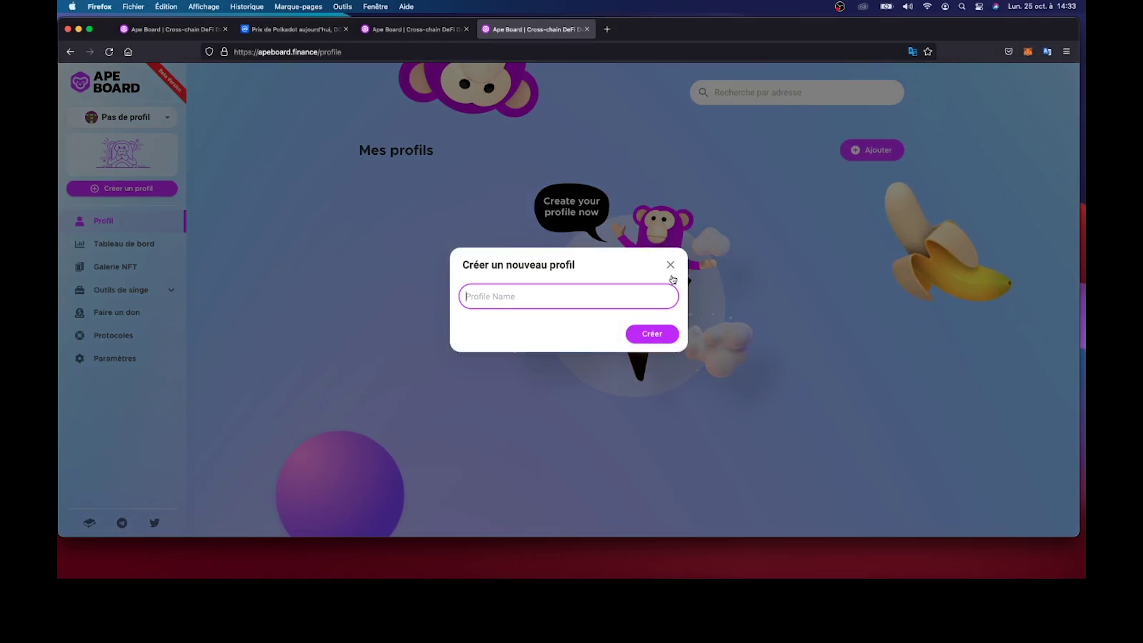
{"action": "left_click", "coordinate": [554, 299]}
{"action": "key", "text": "Escape"}
{"action": "type", "text": "mon metamask"}
{"action": "left_click", "coordinate": [653, 335]}
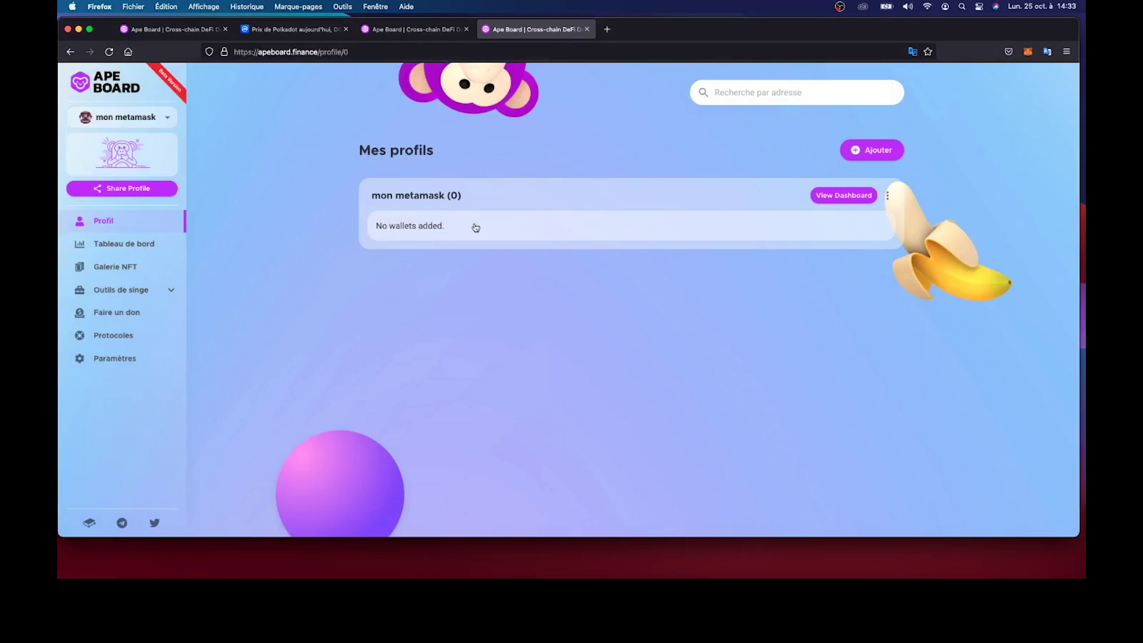
{"action": "left_click", "coordinate": [653, 244]}
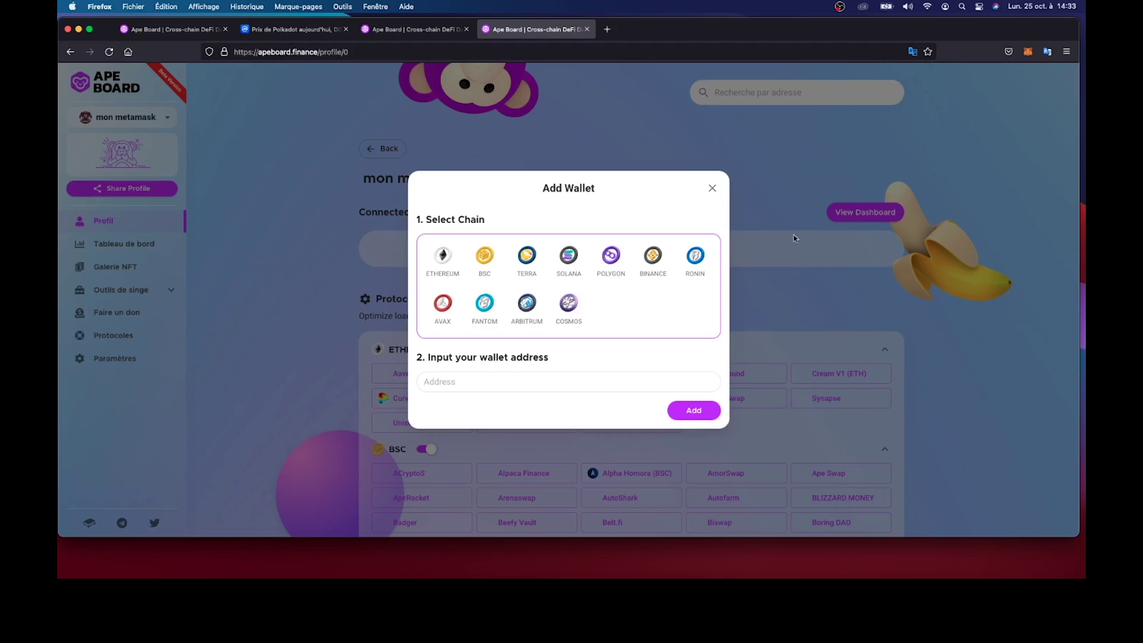
{"action": "left_click", "coordinate": [443, 255]}
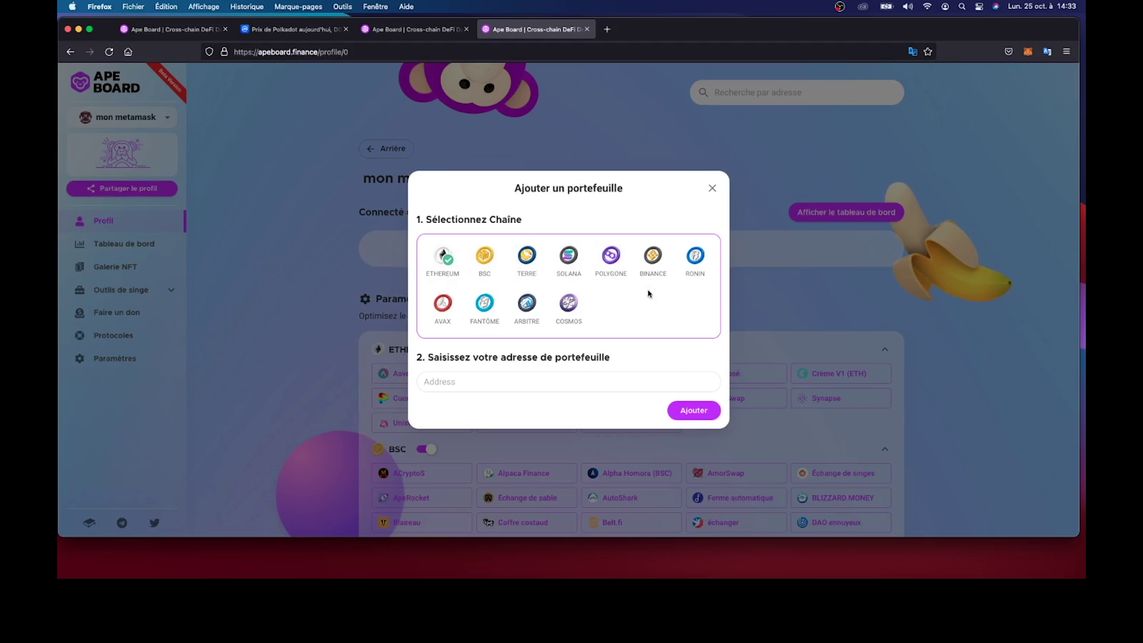
{"action": "left_click", "coordinate": [701, 403]}
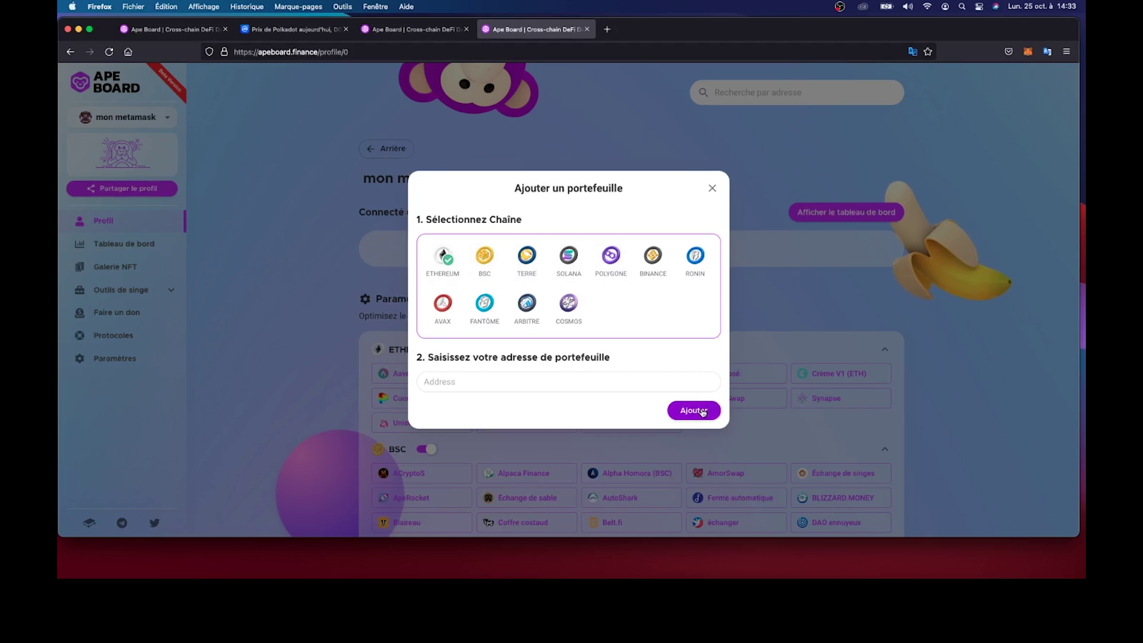
{"action": "left_click", "coordinate": [508, 374]}
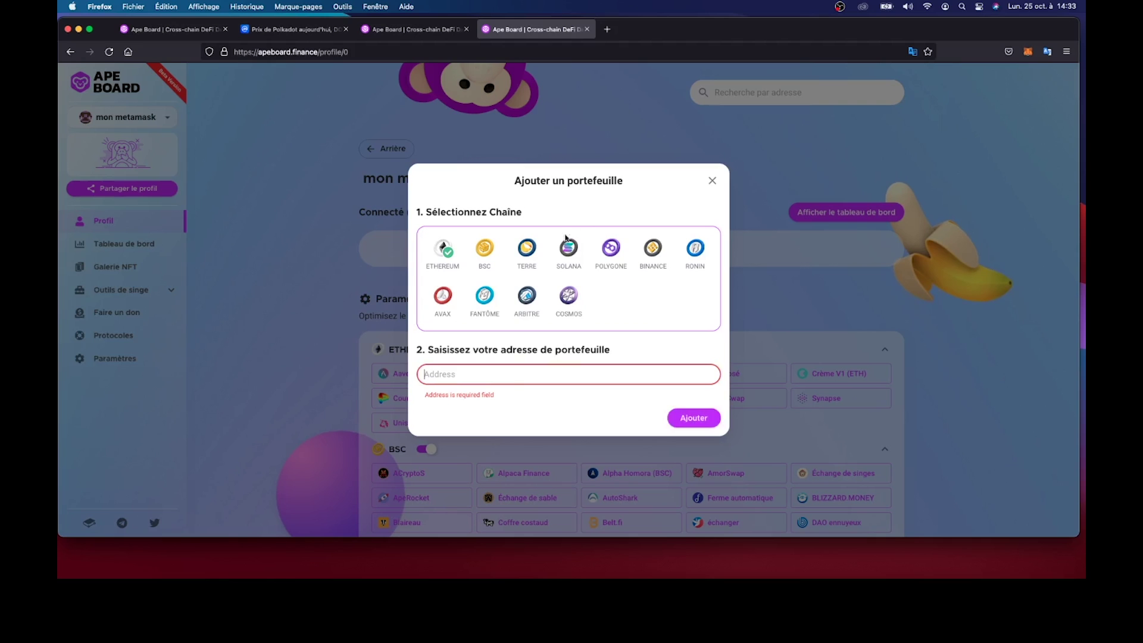
{"action": "left_click", "coordinate": [711, 182]}
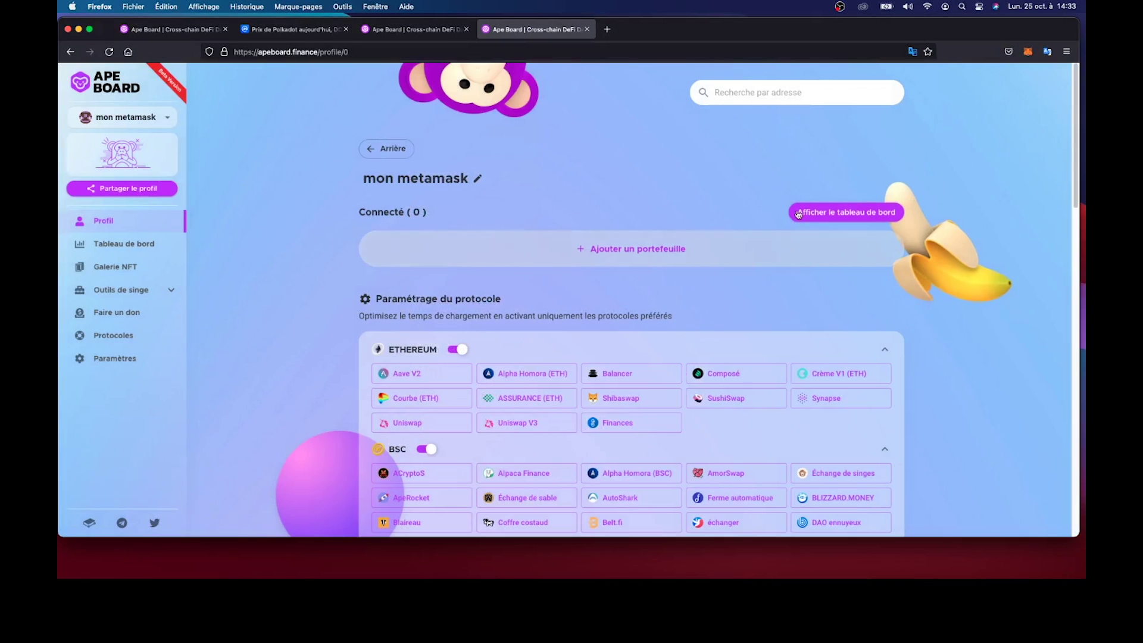
- Open the profile's dashboard and examine its net worth, claimable rewards, total assets and total debts
{"action": "left_click", "coordinate": [133, 241]}
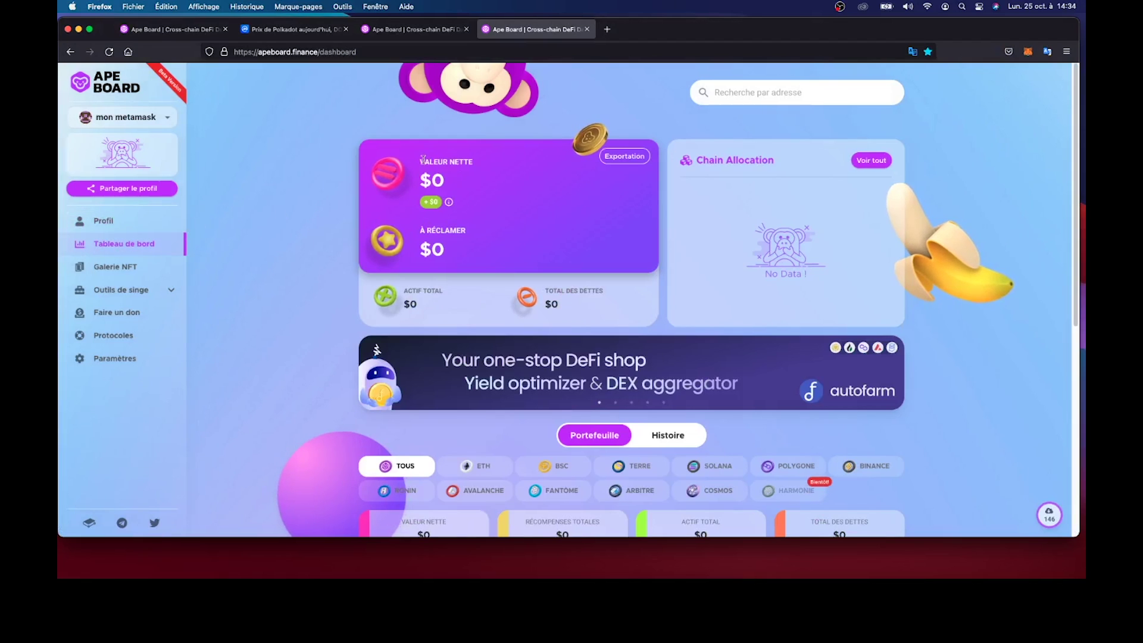
{"action": "left_click_drag", "start_coordinate": [419, 160], "coordinate": [450, 174]}
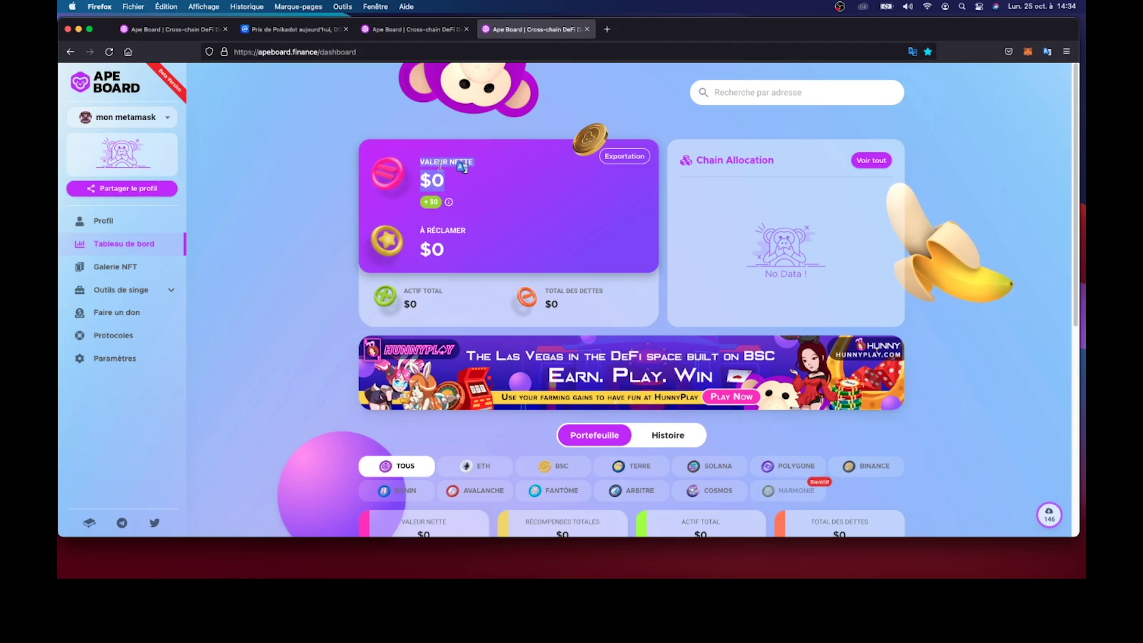
{"action": "left_click", "coordinate": [465, 188]}
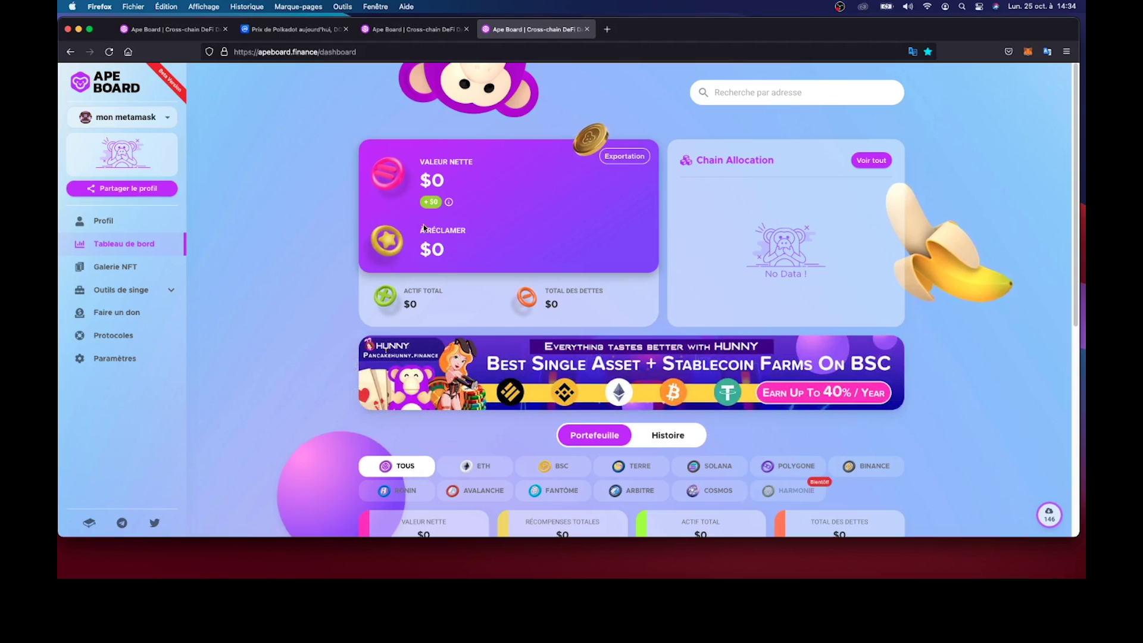
{"action": "scroll", "coordinate": [390, 256], "scroll_direction": "down", "scroll_amount": 1}
{"action": "scroll", "coordinate": [388, 254], "scroll_direction": "down", "scroll_amount": 2}
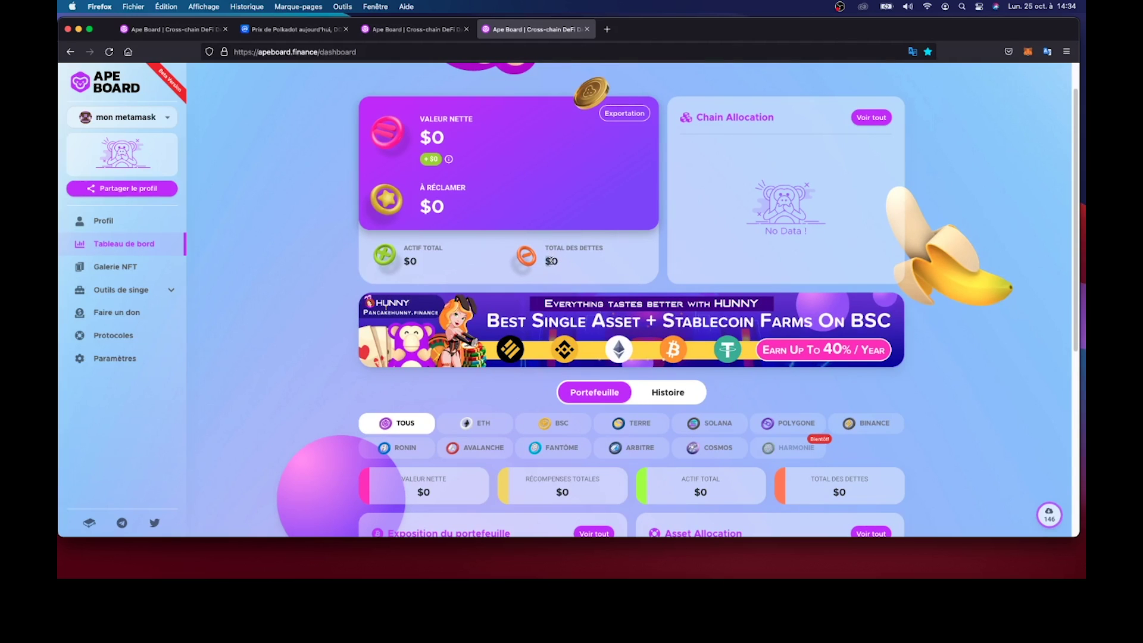
{"action": "double_click", "coordinate": [551, 260]}
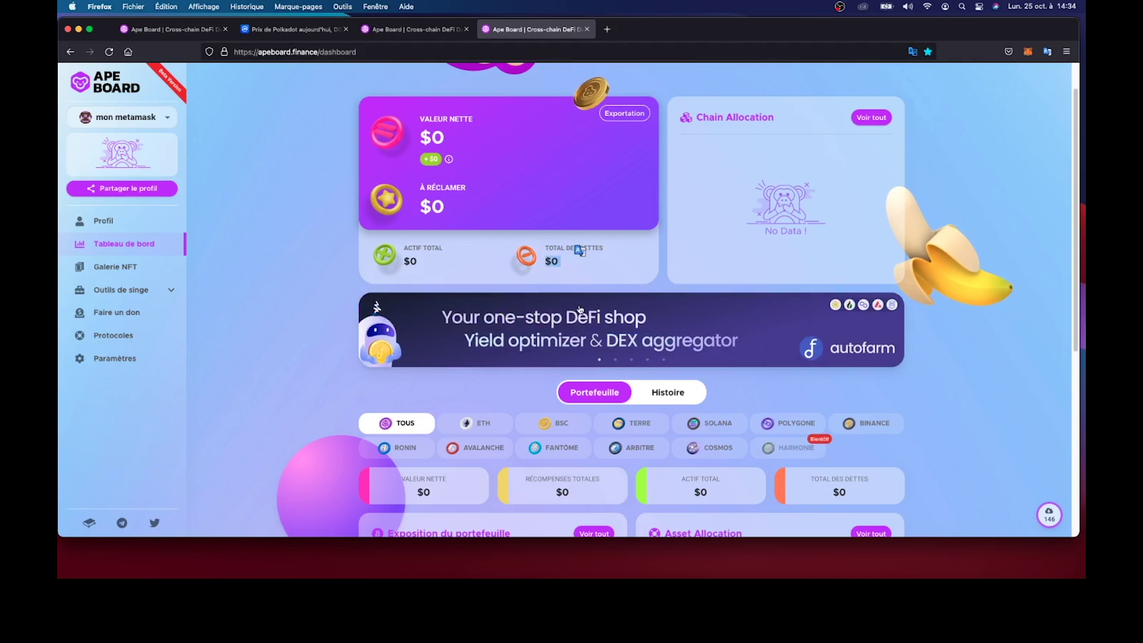
{"action": "scroll", "coordinate": [581, 309], "scroll_direction": "down", "scroll_amount": 3}
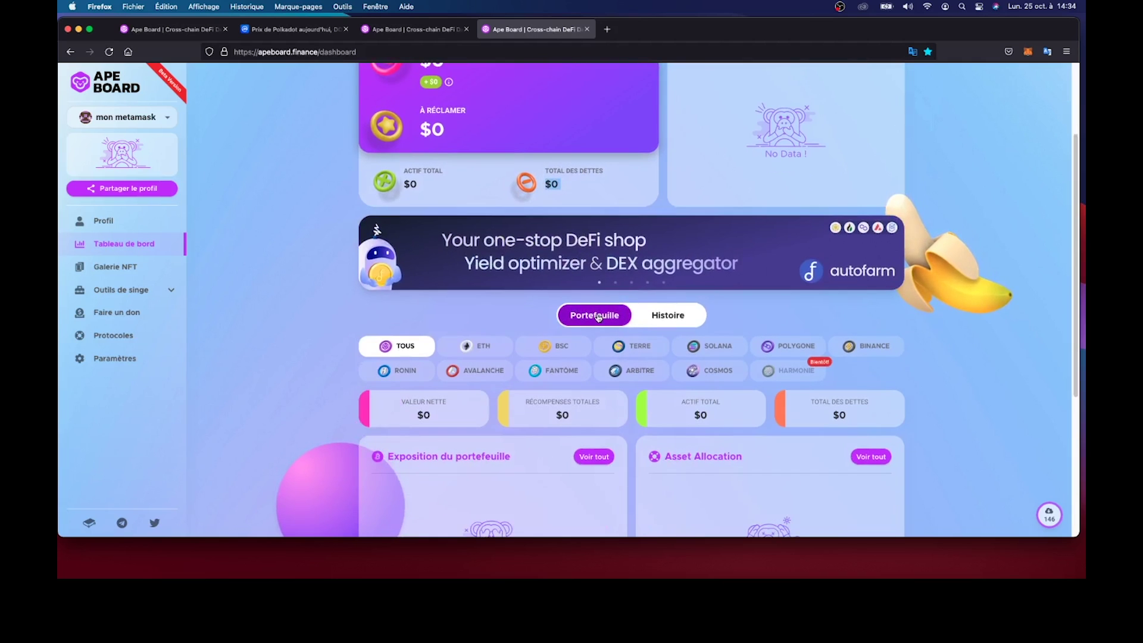
- Examine the dashboard's transaction history, and the portfolio view with its exposure, asset allocation and wallet sections
{"action": "left_click", "coordinate": [662, 316]}
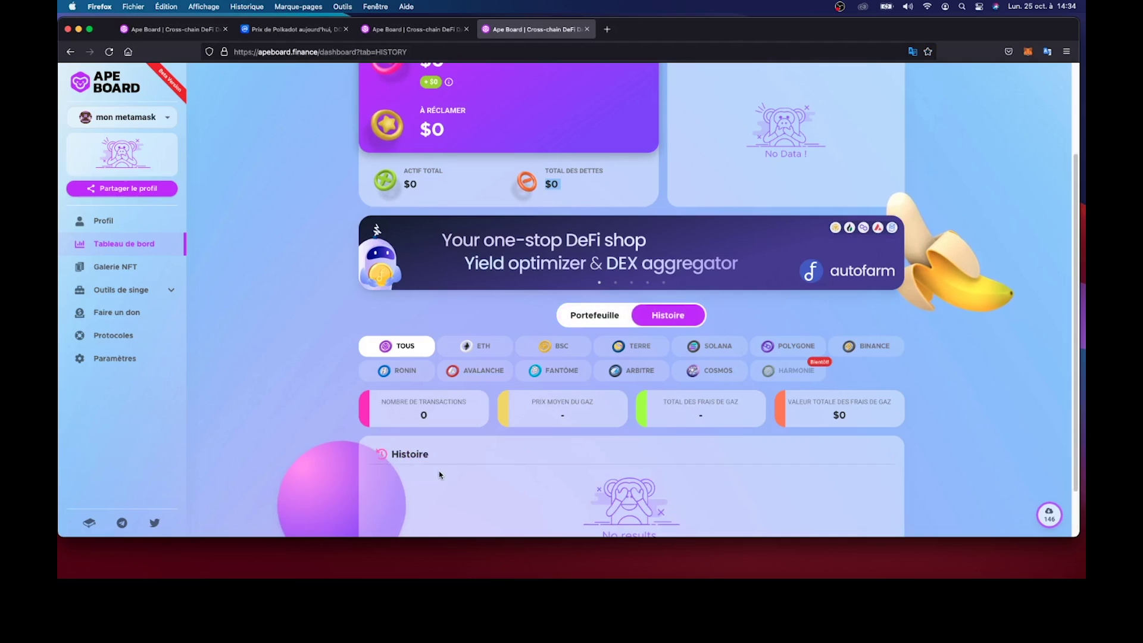
{"action": "scroll", "coordinate": [440, 473], "scroll_direction": "down", "scroll_amount": 2}
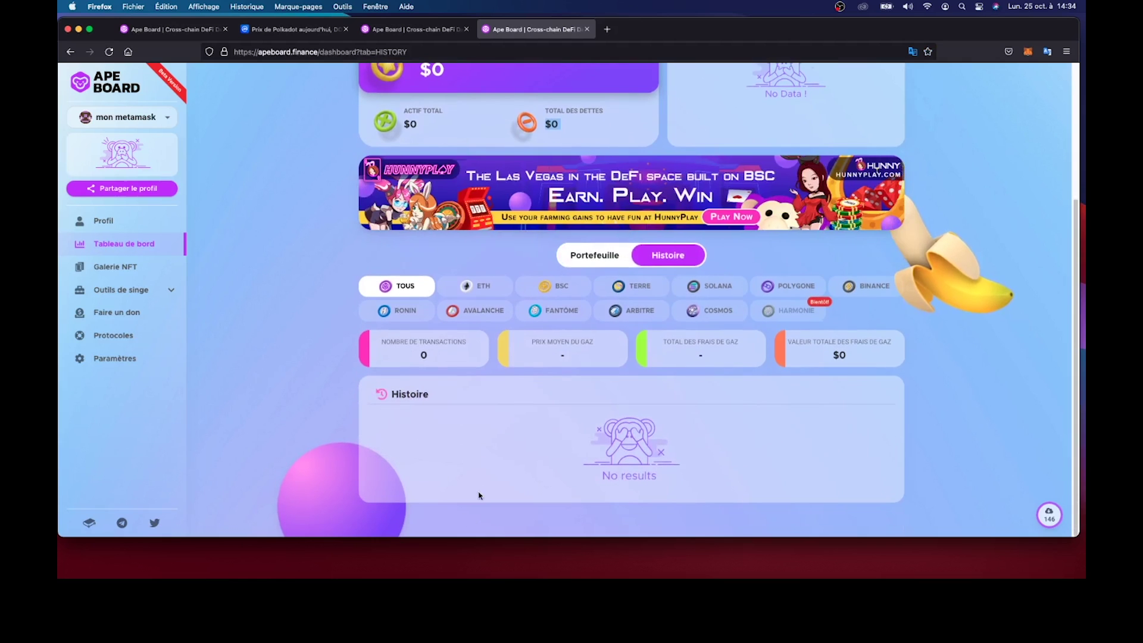
{"action": "scroll", "coordinate": [476, 465], "scroll_direction": "up", "scroll_amount": 1}
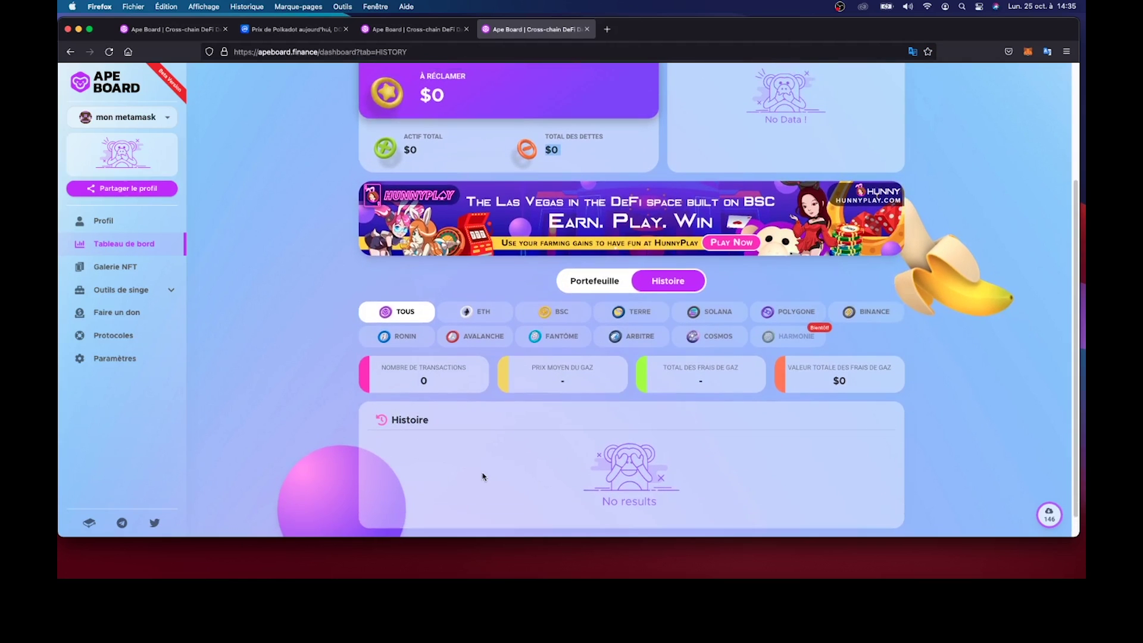
{"action": "left_click", "coordinate": [604, 283]}
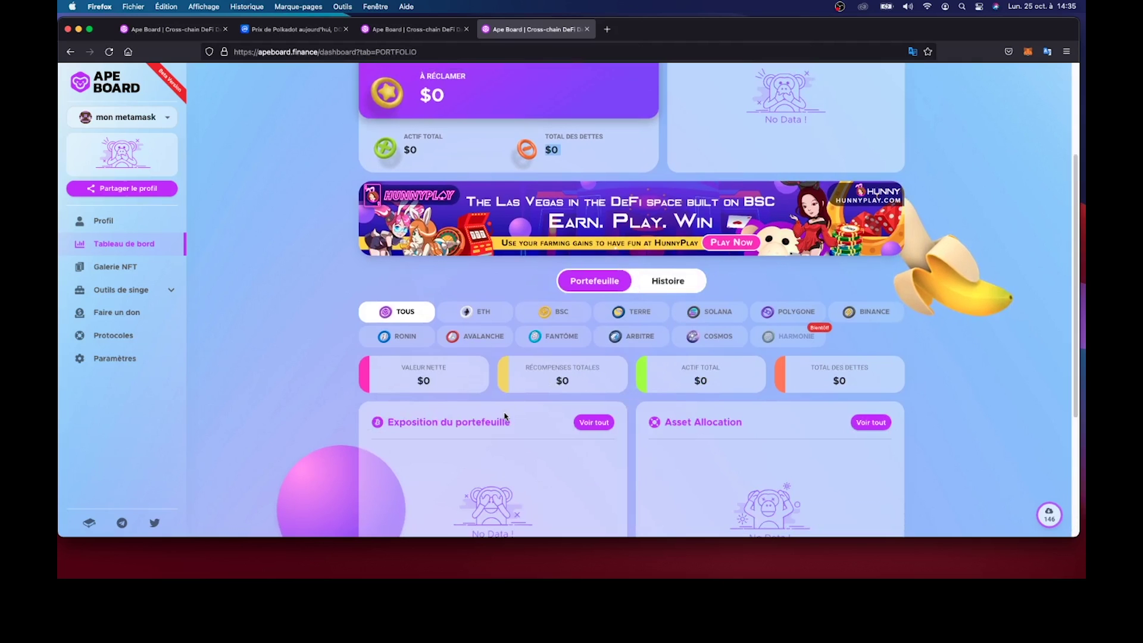
{"action": "scroll", "coordinate": [504, 417], "scroll_direction": "down", "scroll_amount": 4}
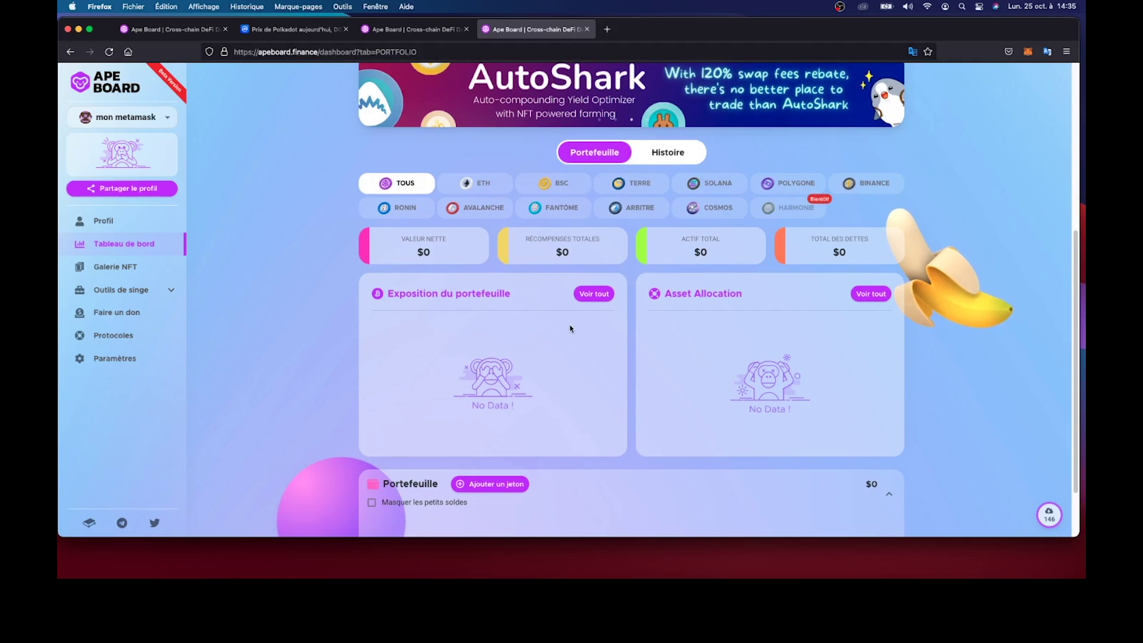
{"action": "scroll", "coordinate": [553, 369], "scroll_direction": "down", "scroll_amount": 3}
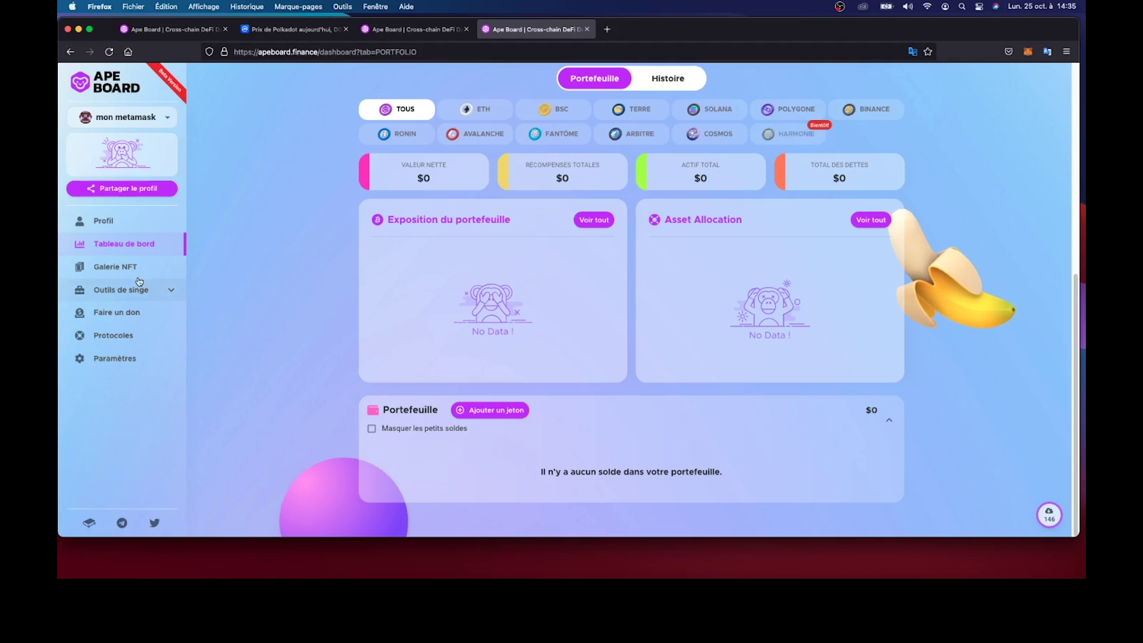
- Look through the NFT gallery and the Ape Bridge list of cross-chain protocols from BSC to Polygon
{"action": "left_click", "coordinate": [157, 273]}
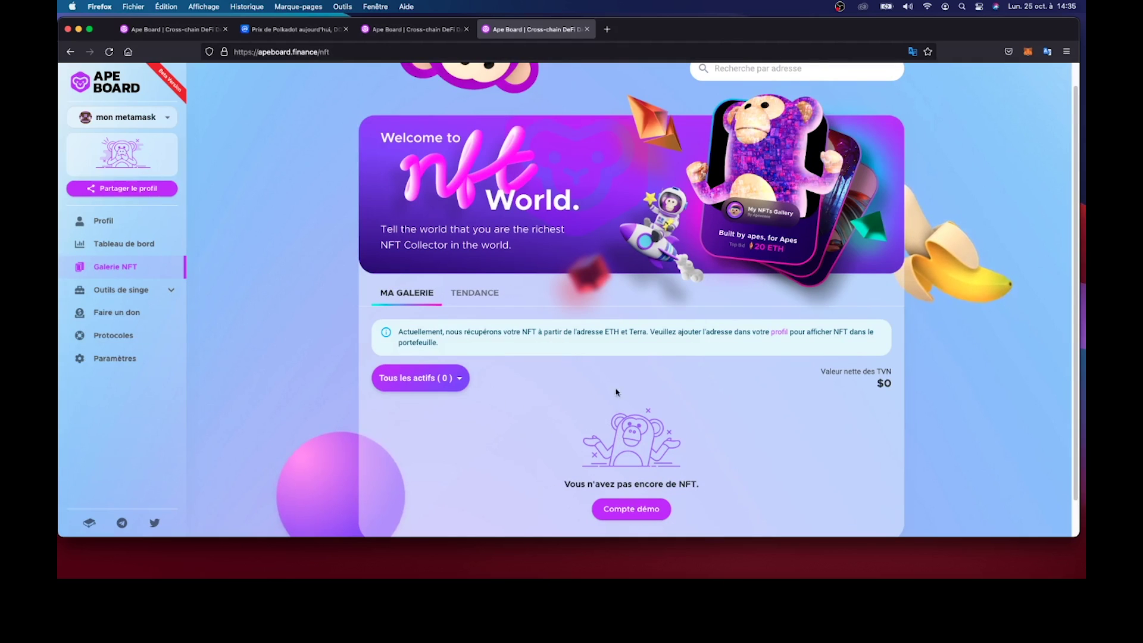
{"action": "scroll", "coordinate": [562, 389], "scroll_direction": "down", "scroll_amount": 1}
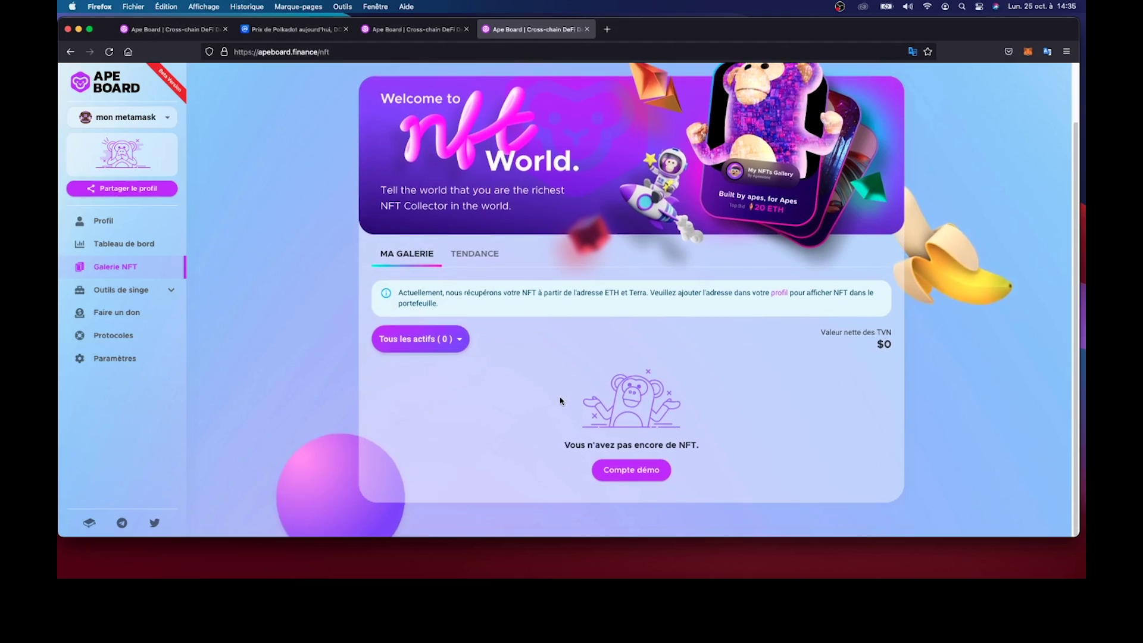
{"action": "left_click", "coordinate": [132, 290]}
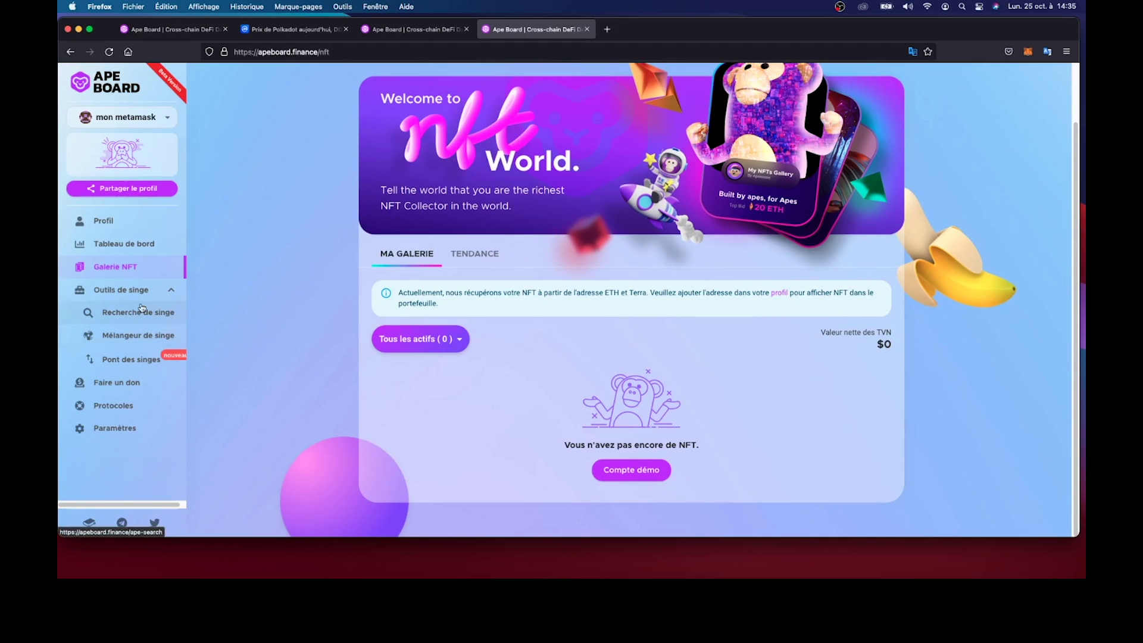
{"action": "left_click", "coordinate": [153, 315]}
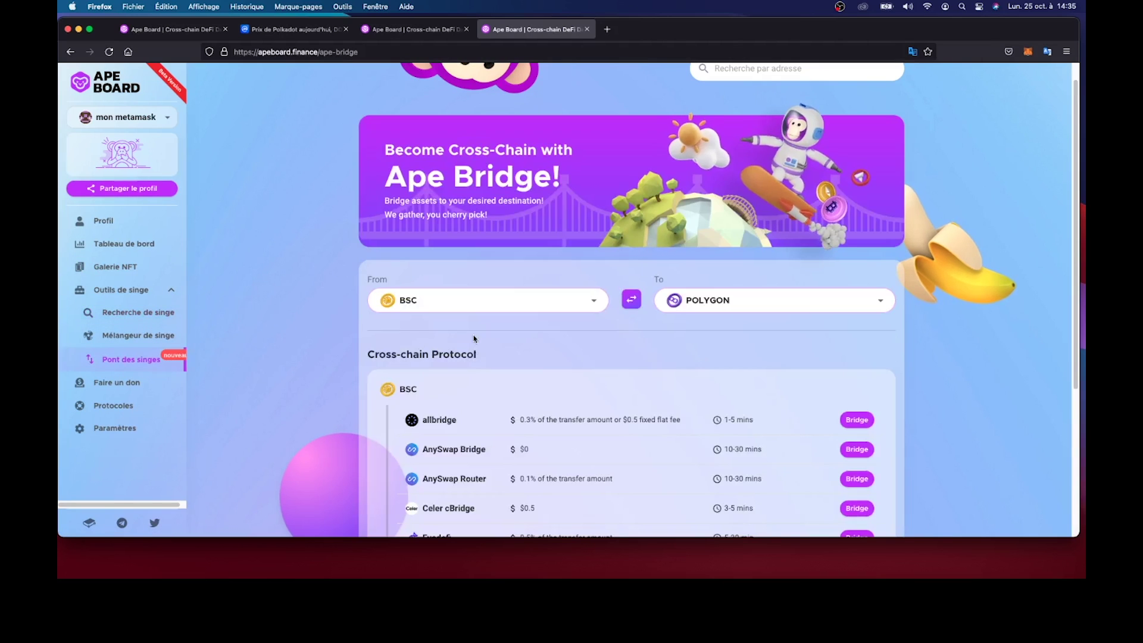
{"action": "scroll", "coordinate": [465, 375], "scroll_direction": "down", "scroll_amount": 1}
{"action": "scroll", "coordinate": [463, 378], "scroll_direction": "down", "scroll_amount": 4}
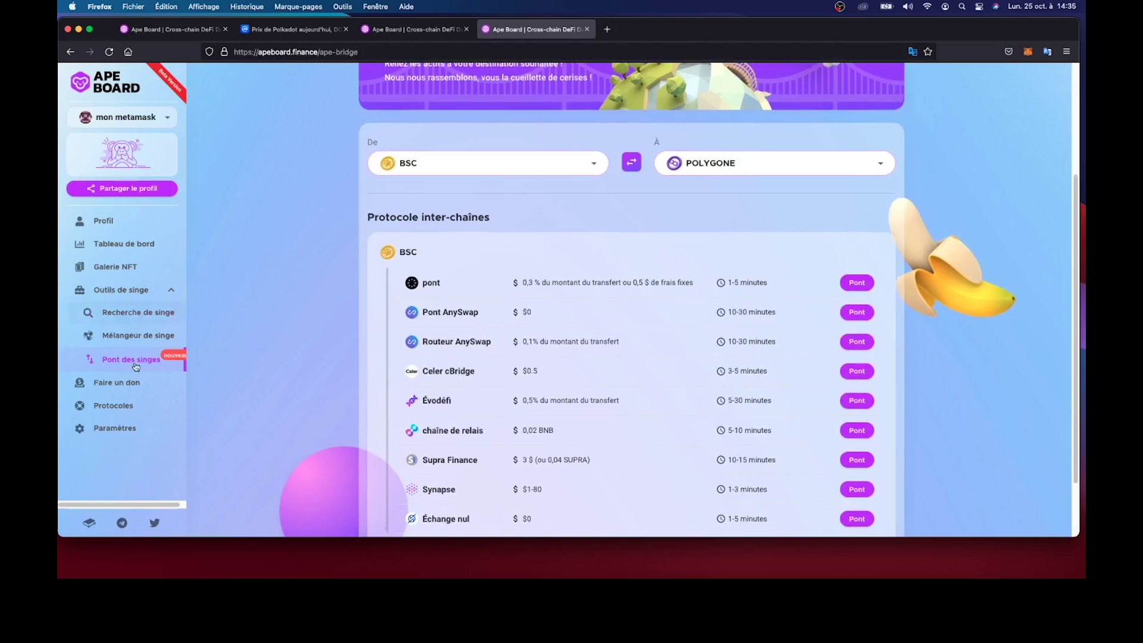
- Review the BNB donation options and open the list of supported protocols
{"action": "left_click", "coordinate": [137, 384]}
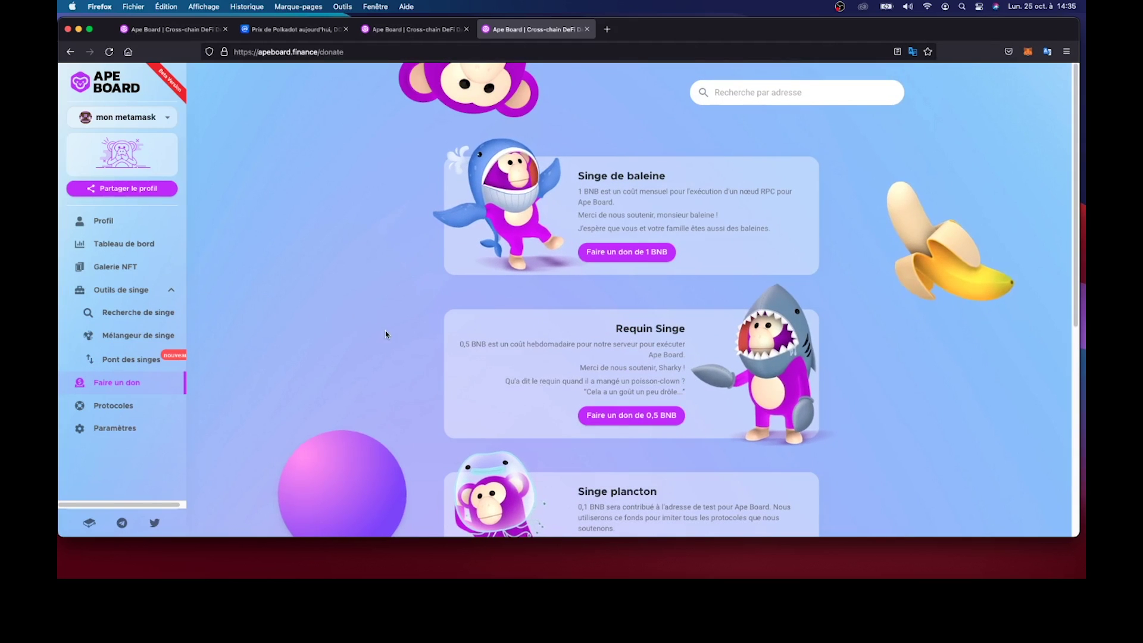
{"action": "scroll", "coordinate": [416, 340], "scroll_direction": "down", "scroll_amount": 2}
{"action": "scroll", "coordinate": [391, 339], "scroll_direction": "down", "scroll_amount": 3}
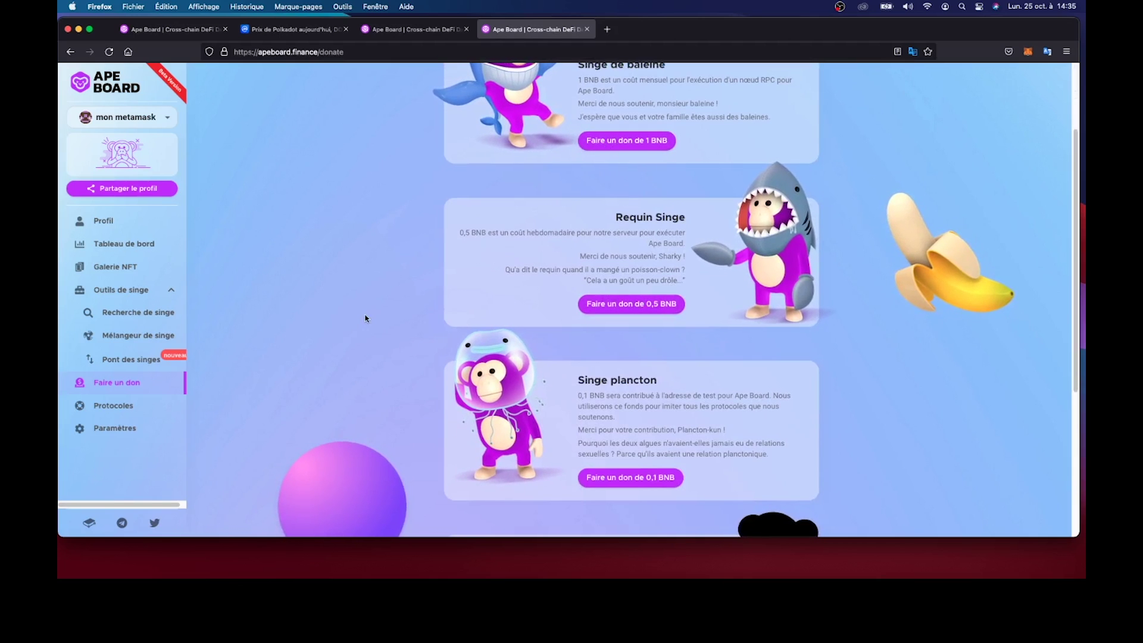
{"action": "left_click", "coordinate": [148, 408]}
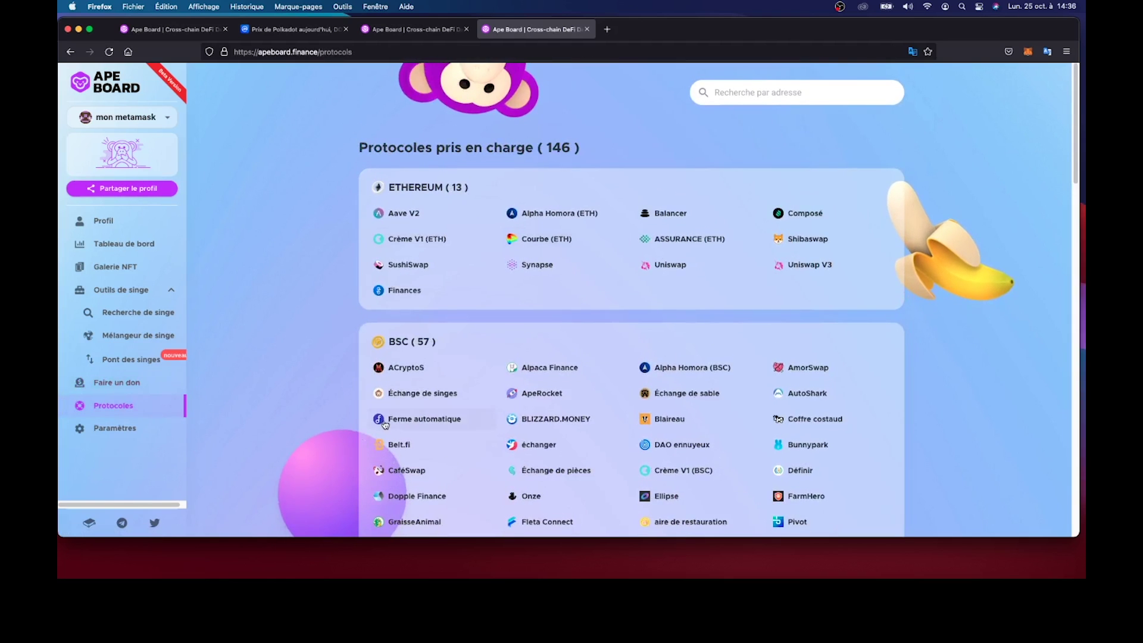
- Look further through the BSC section of the supported protocols and open the settings
{"action": "scroll", "coordinate": [387, 425], "scroll_direction": "down", "scroll_amount": 3}
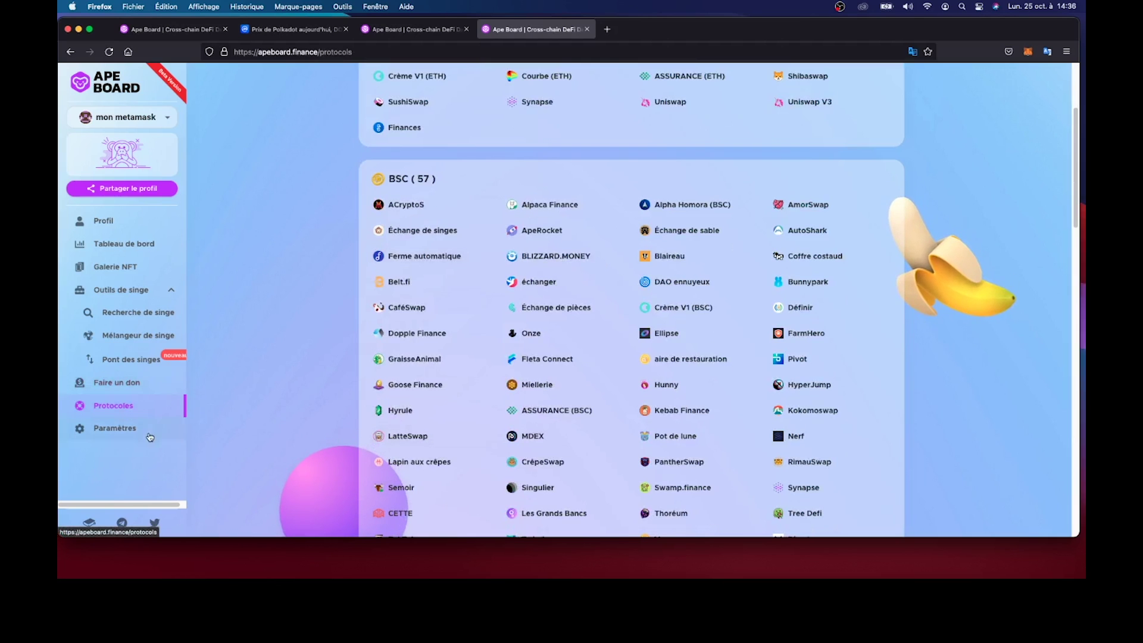
{"action": "left_click", "coordinate": [131, 432]}
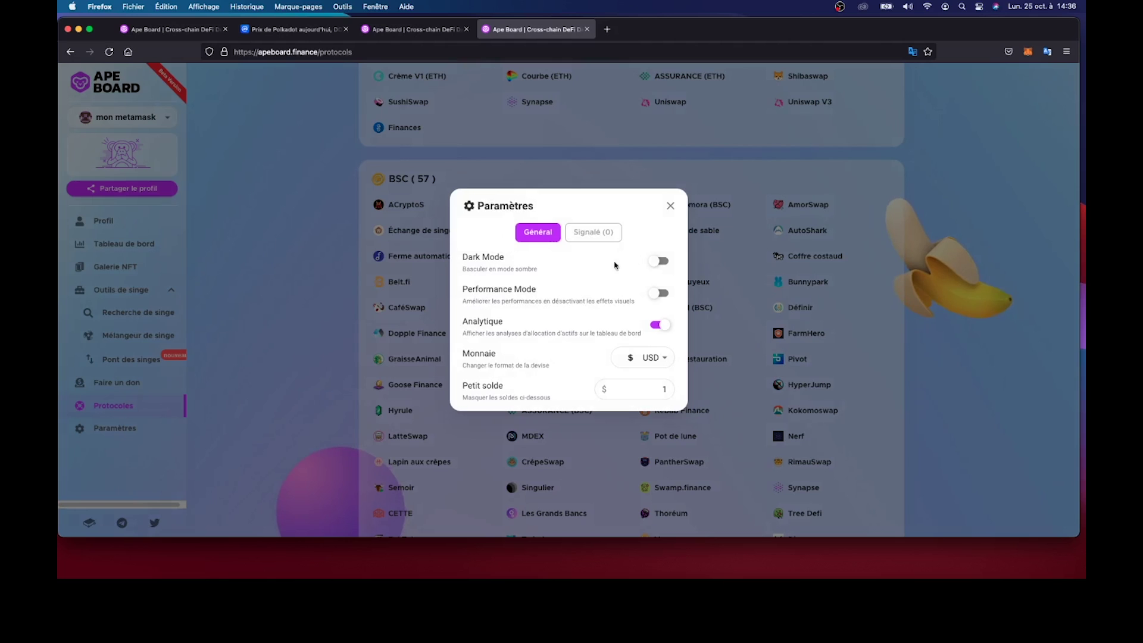
- Try out Dark Mode and Performance Mode, switching each one on and back off
{"action": "left_click", "coordinate": [661, 263]}
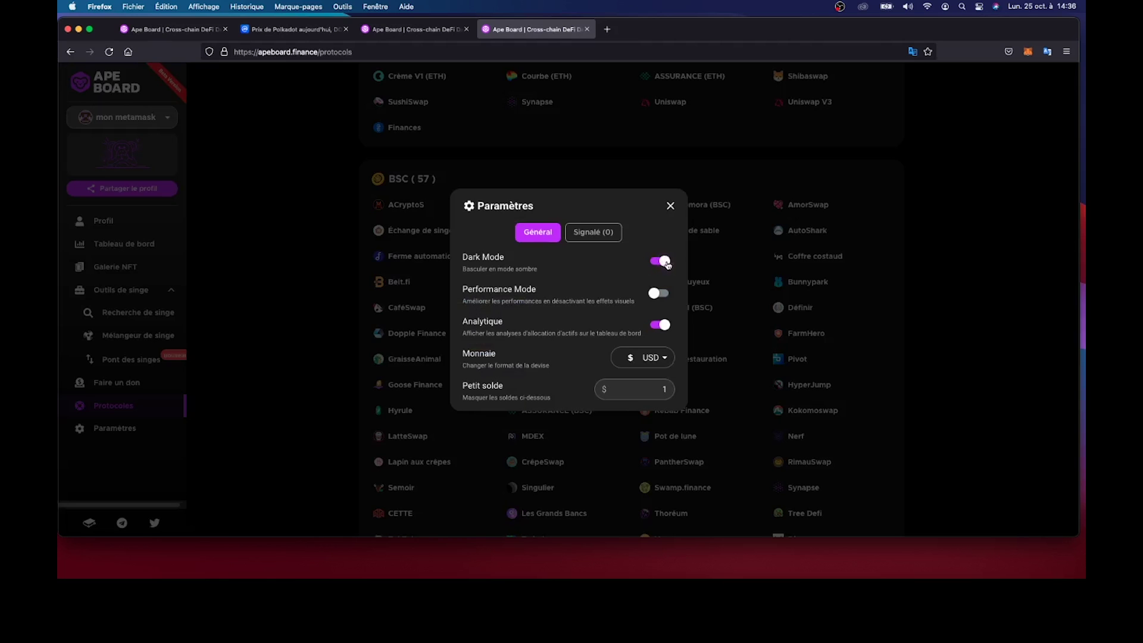
{"action": "left_click", "coordinate": [658, 261]}
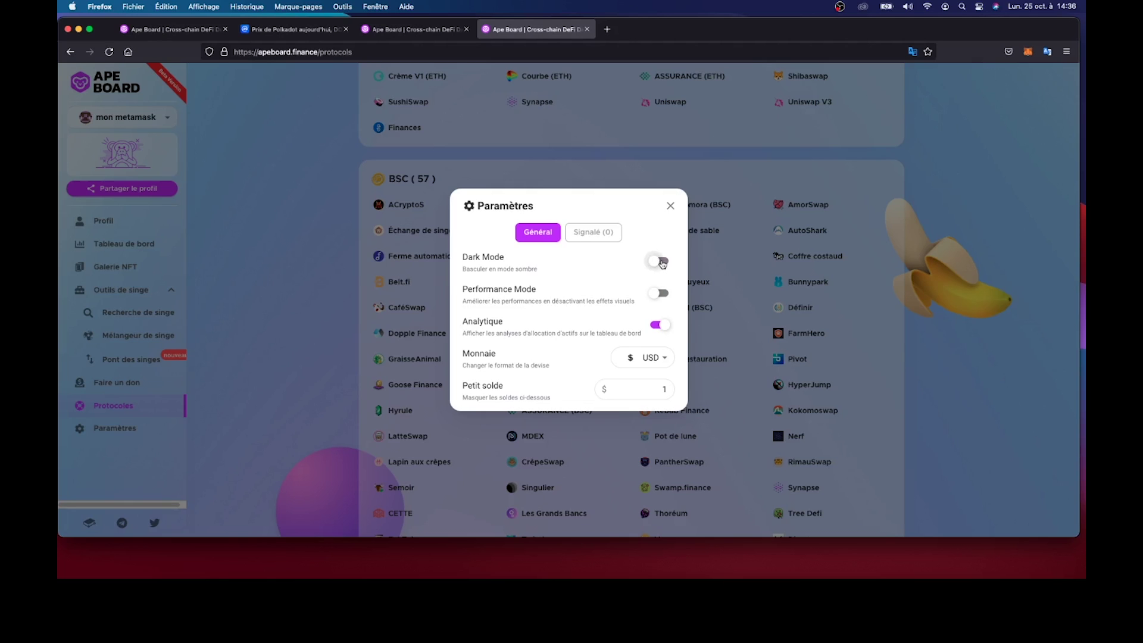
{"action": "left_click", "coordinate": [664, 263]}
{"action": "left_click", "coordinate": [666, 263]}
{"action": "left_click", "coordinate": [661, 294]}
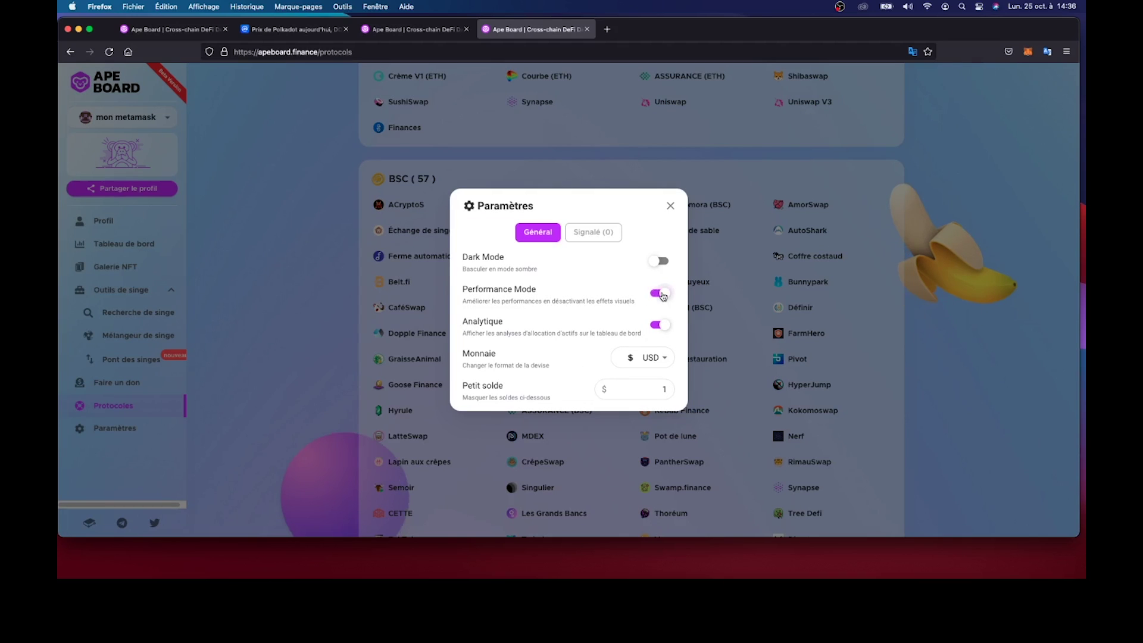
{"action": "left_click", "coordinate": [661, 294]}
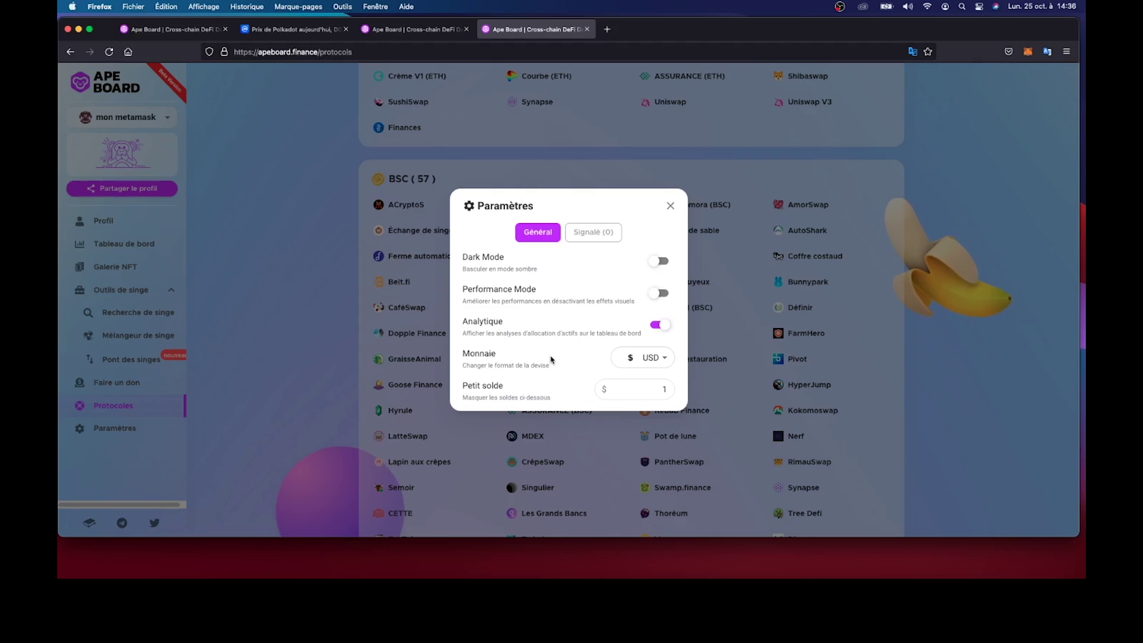
- Set the display currency to EUR and close the settings
{"action": "left_click", "coordinate": [665, 359]}
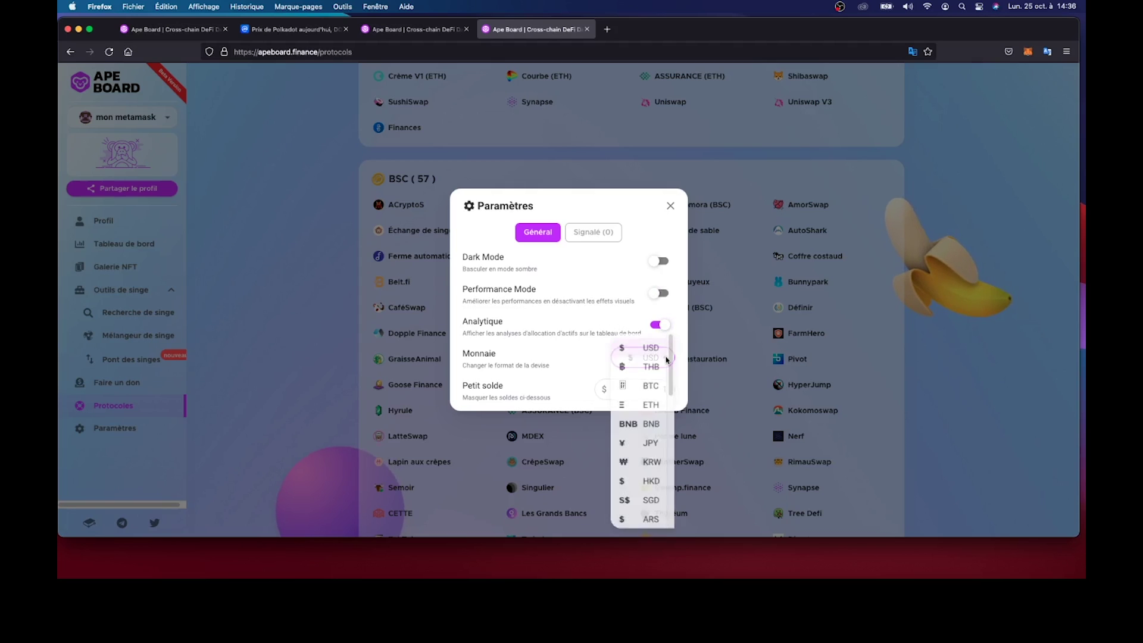
{"action": "scroll", "coordinate": [668, 372], "scroll_direction": "down", "scroll_amount": 5}
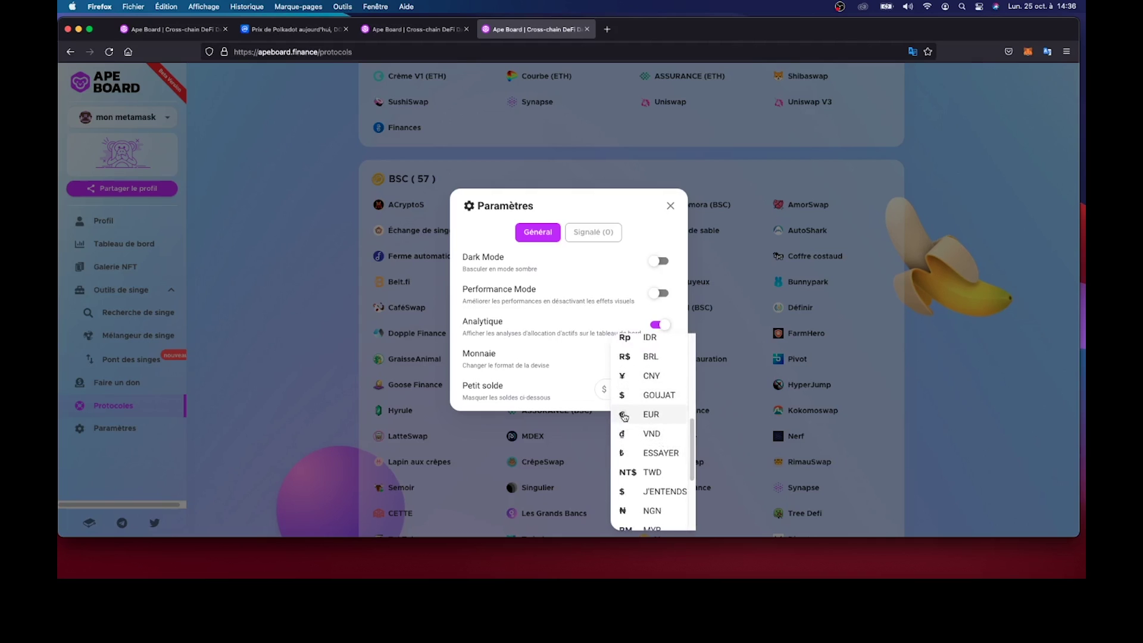
{"action": "left_click", "coordinate": [626, 414]}
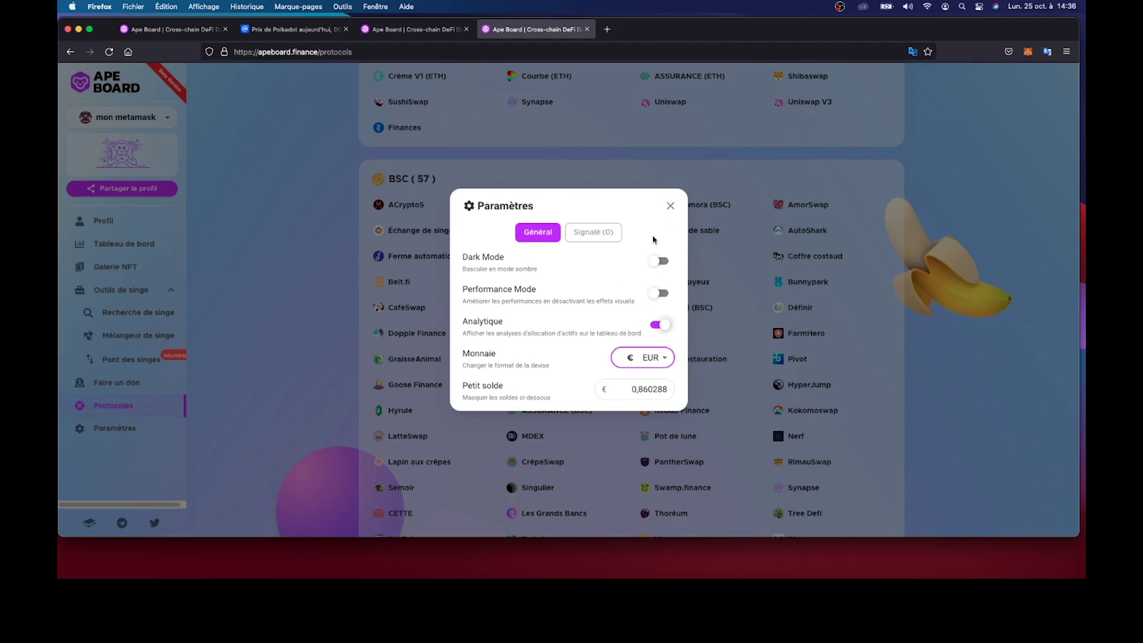
{"action": "left_click", "coordinate": [670, 206]}
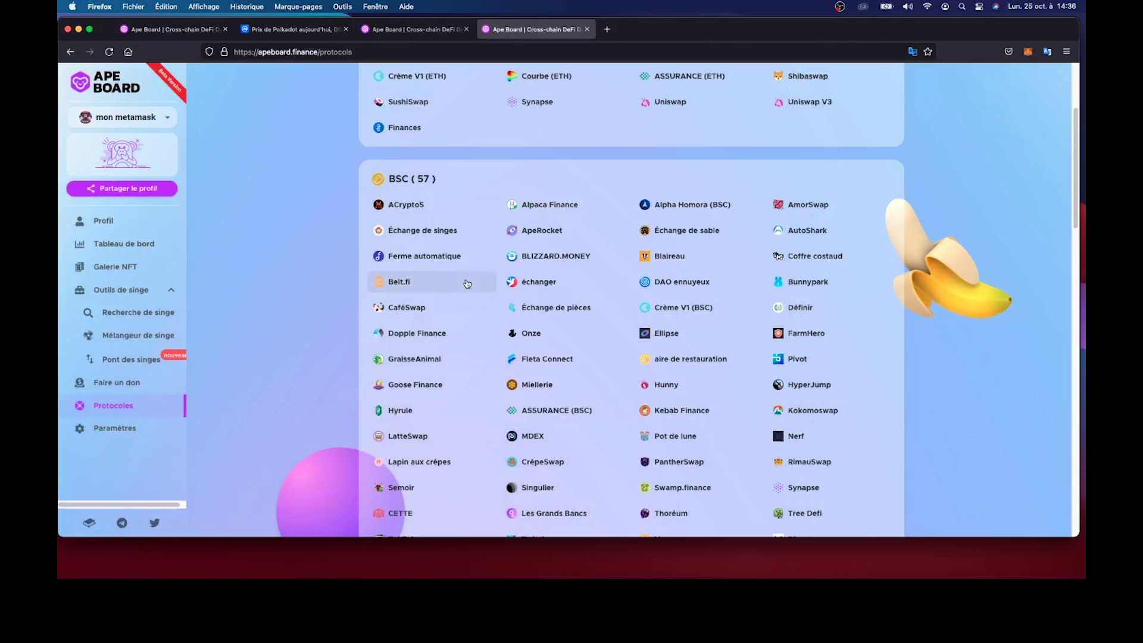
- Leave the supported protocols list and open the list of profiles
{"action": "scroll", "coordinate": [325, 250], "scroll_direction": "up", "scroll_amount": 1}
{"action": "scroll", "coordinate": [326, 250], "scroll_direction": "up", "scroll_amount": 3}
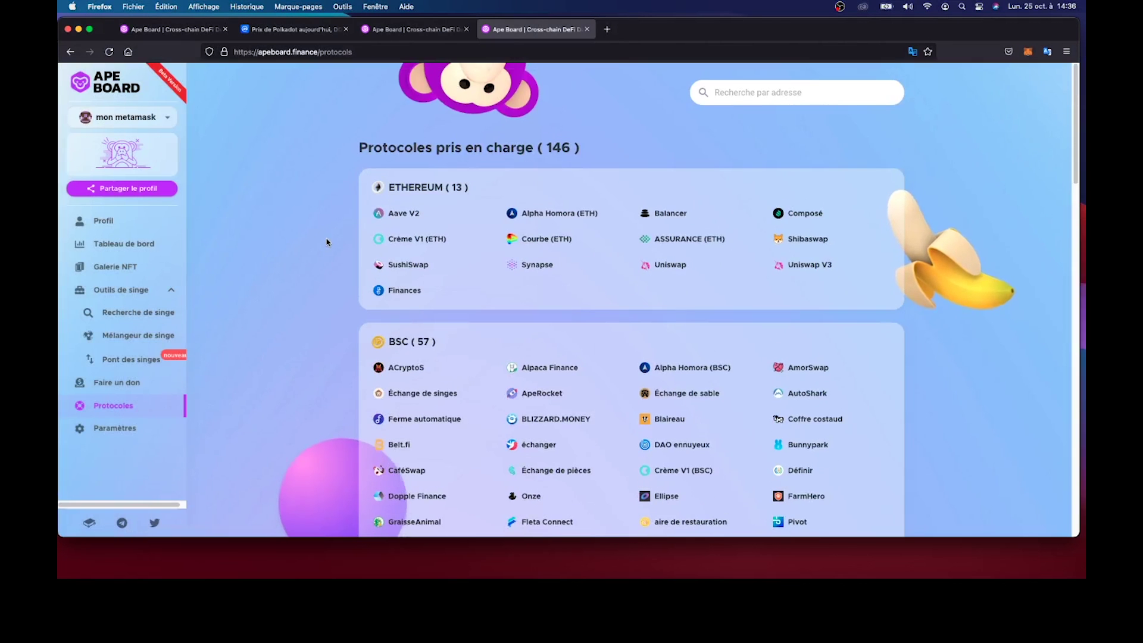
{"action": "left_click", "coordinate": [113, 222]}
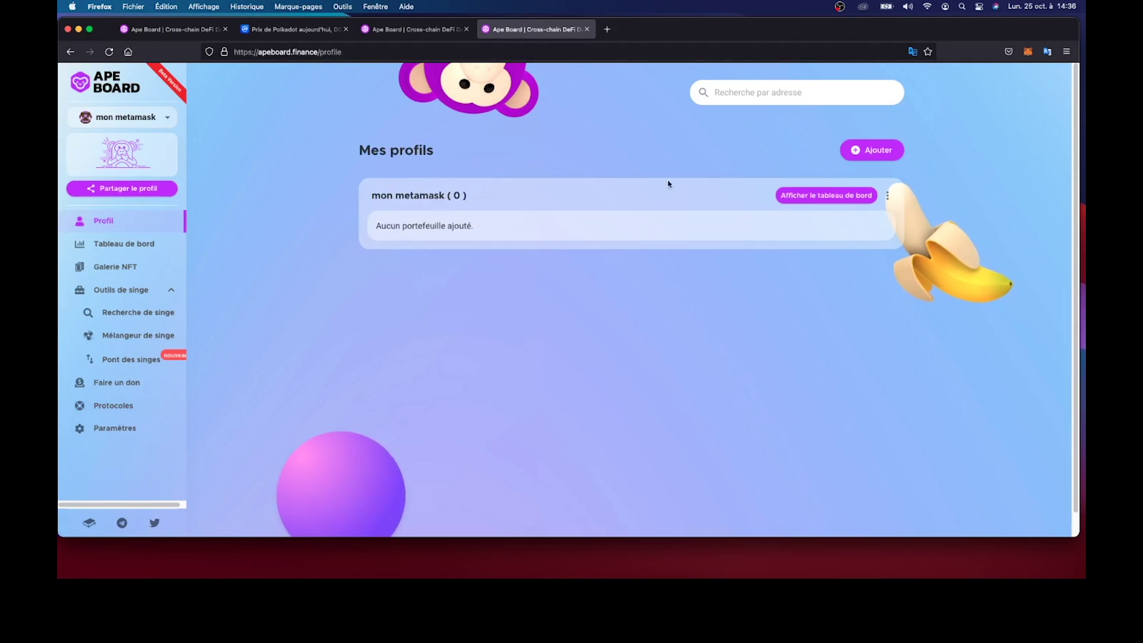
- In the MetaMask extension, switch to the Ethereum main network and copy the account's wallet address
{"action": "left_click", "coordinate": [1027, 54]}
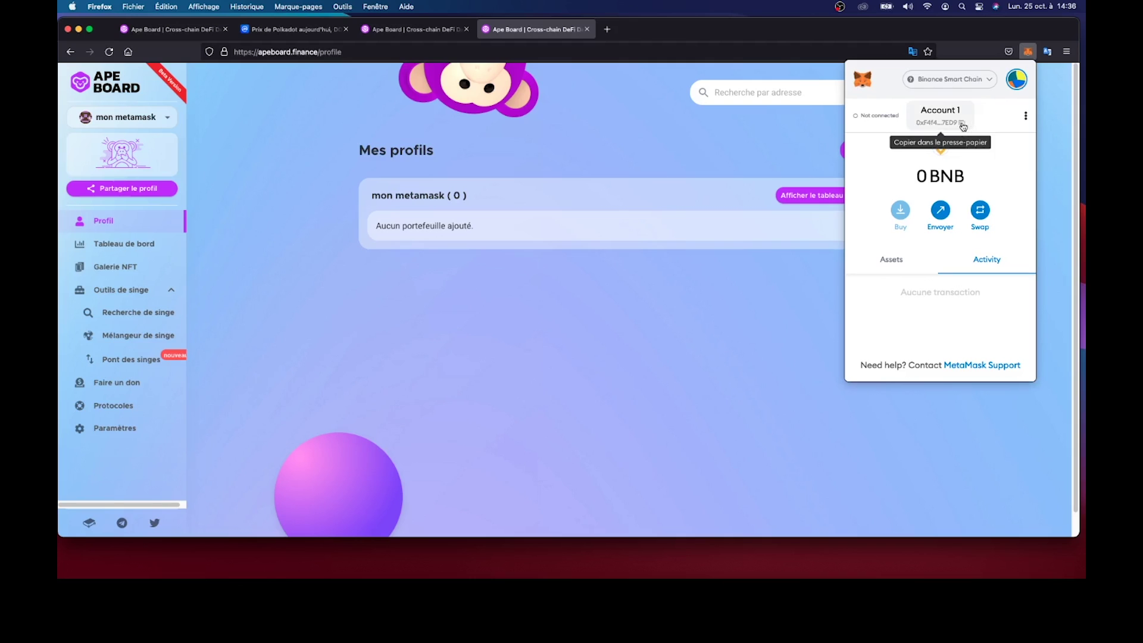
{"action": "left_click", "coordinate": [988, 80]}
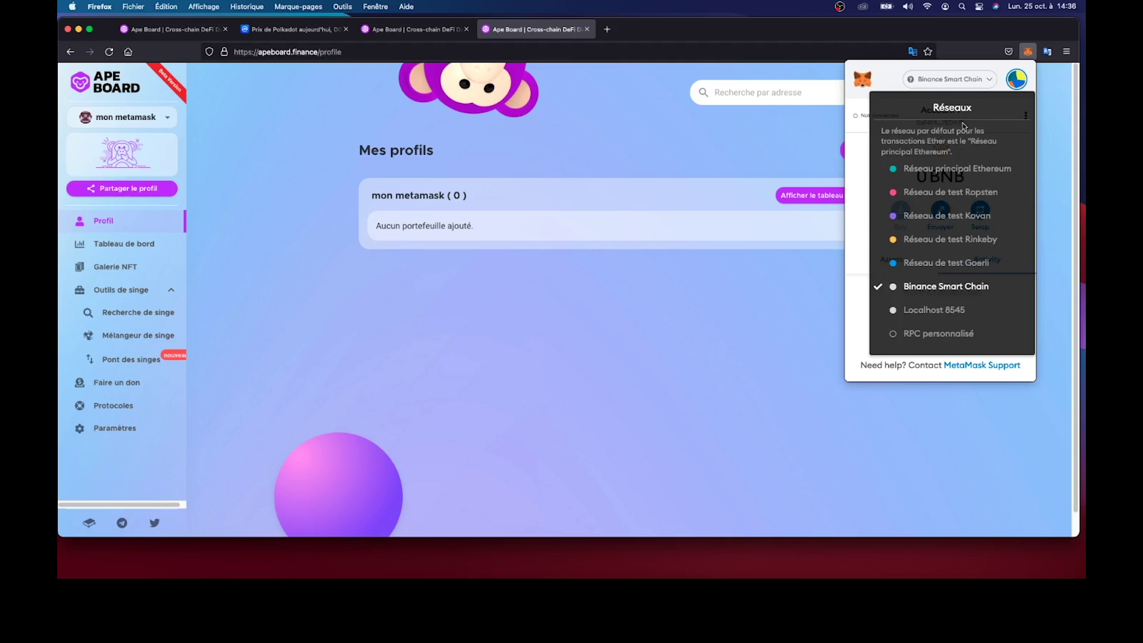
{"action": "left_click", "coordinate": [926, 171]}
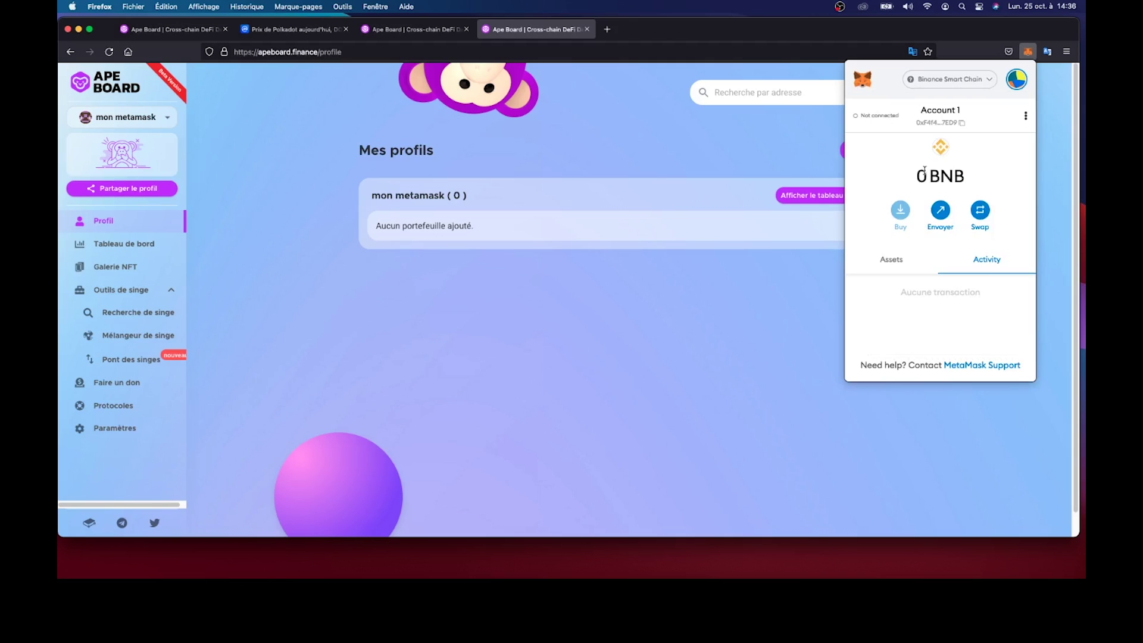
{"action": "left_click", "coordinate": [951, 123]}
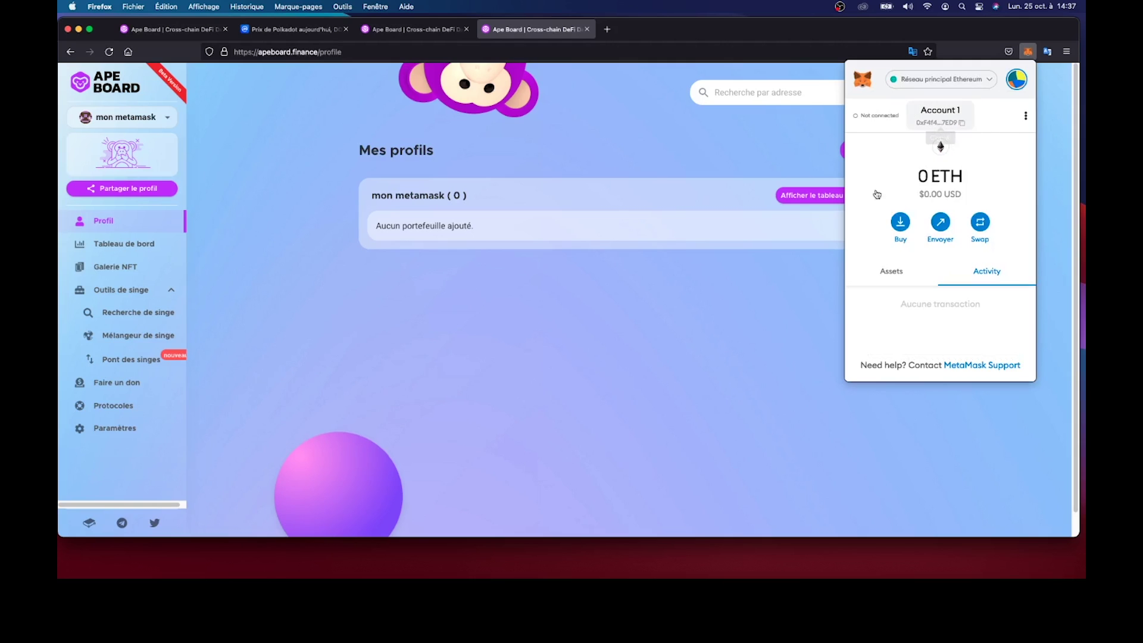
{"action": "left_click", "coordinate": [788, 226]}
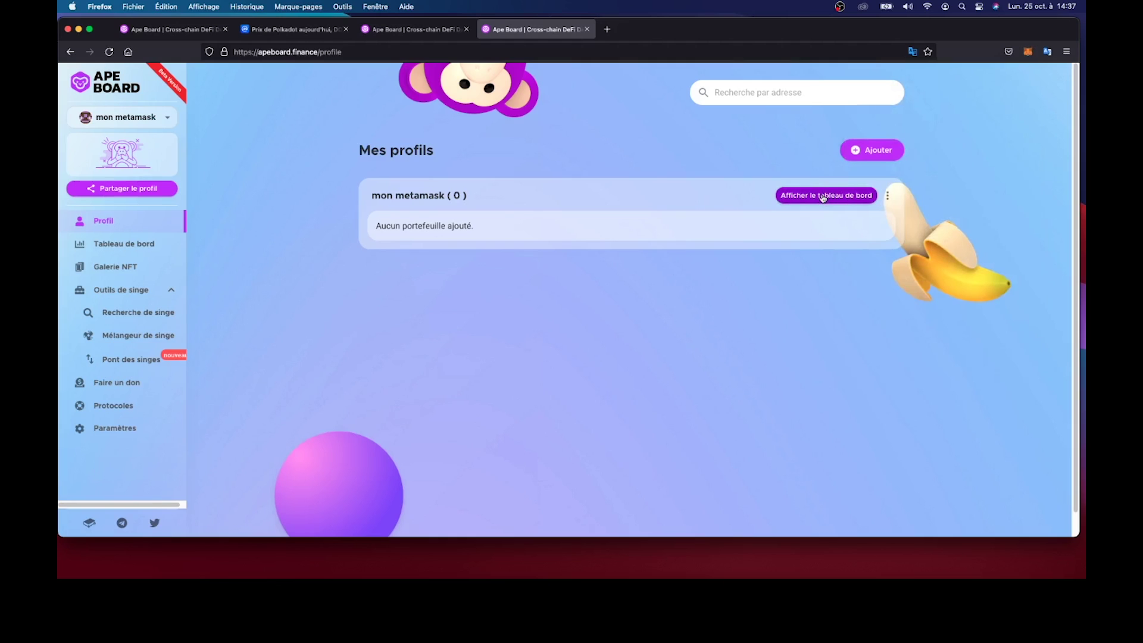
- Create a new profile named "mon metamask"
{"action": "left_click", "coordinate": [823, 197]}
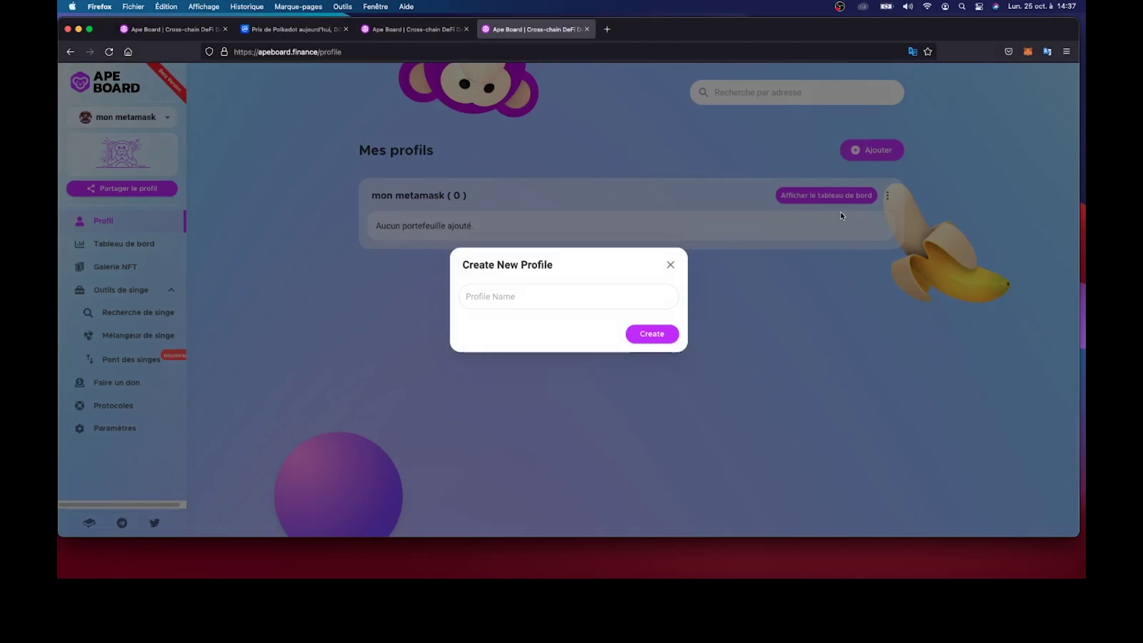
{"action": "left_click", "coordinate": [609, 290]}
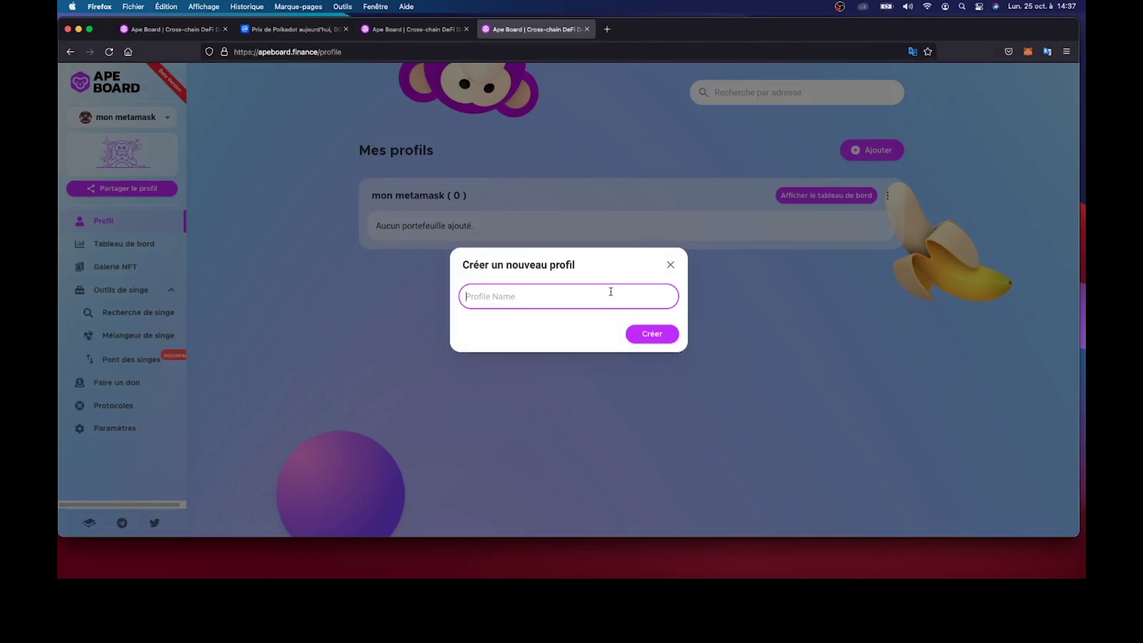
{"action": "type", "text": "mon metamask"}
{"action": "left_click", "coordinate": [661, 334]}
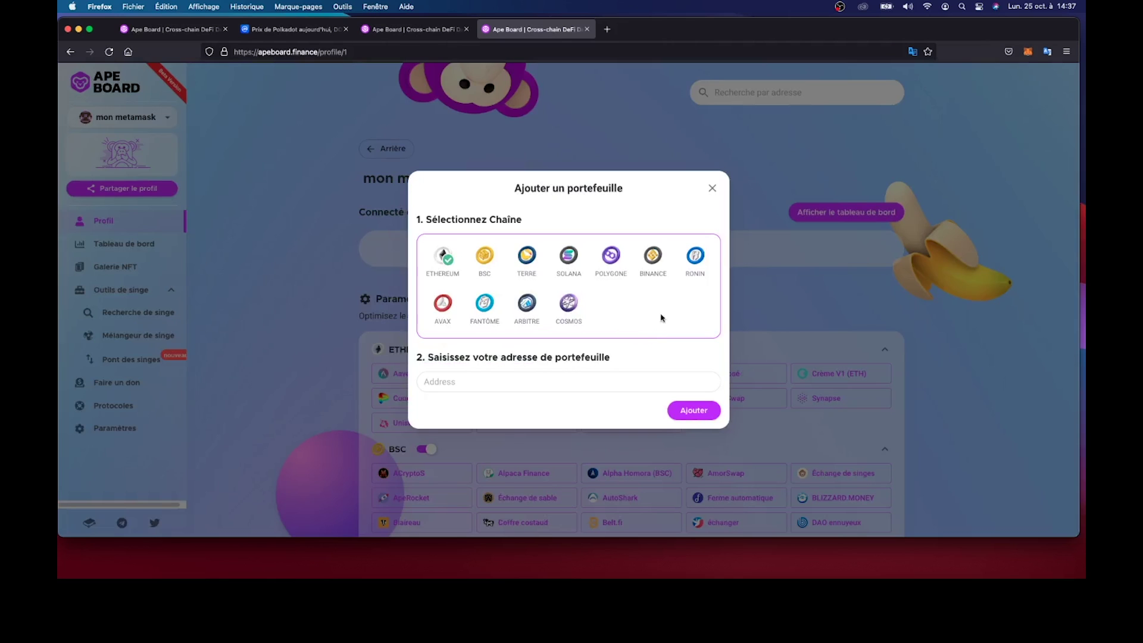
- Add an Ethereum wallet to the new profile using the copied wallet address
{"action": "left_click", "coordinate": [446, 257]}
{"action": "left_click", "coordinate": [435, 384]}
{"action": "right_click", "coordinate": [437, 383]}
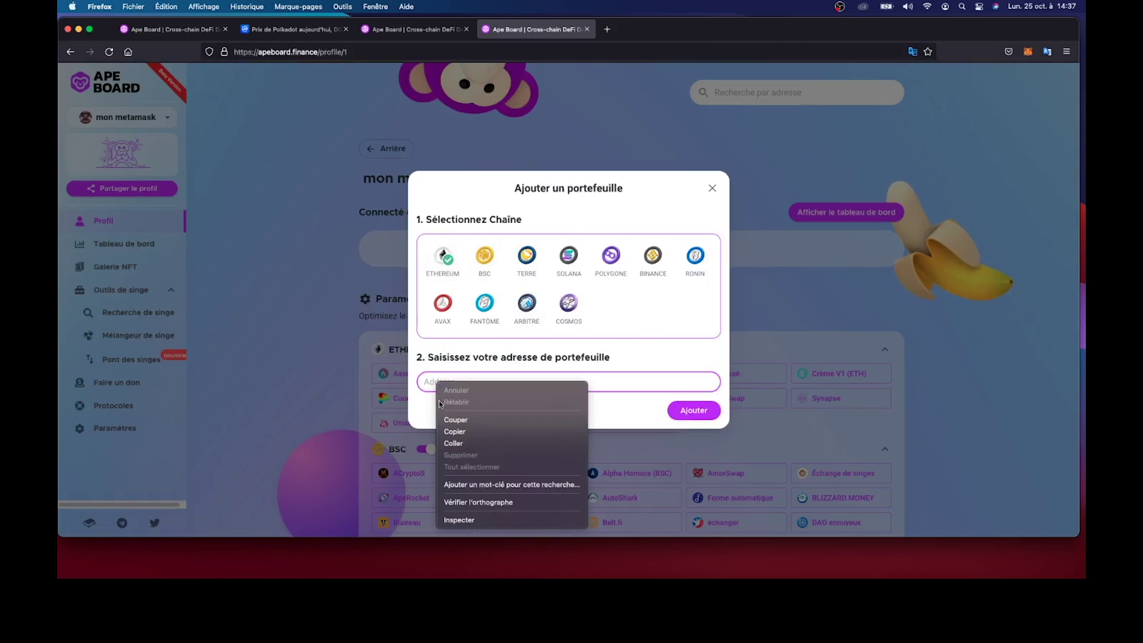
{"action": "left_click", "coordinate": [455, 444]}
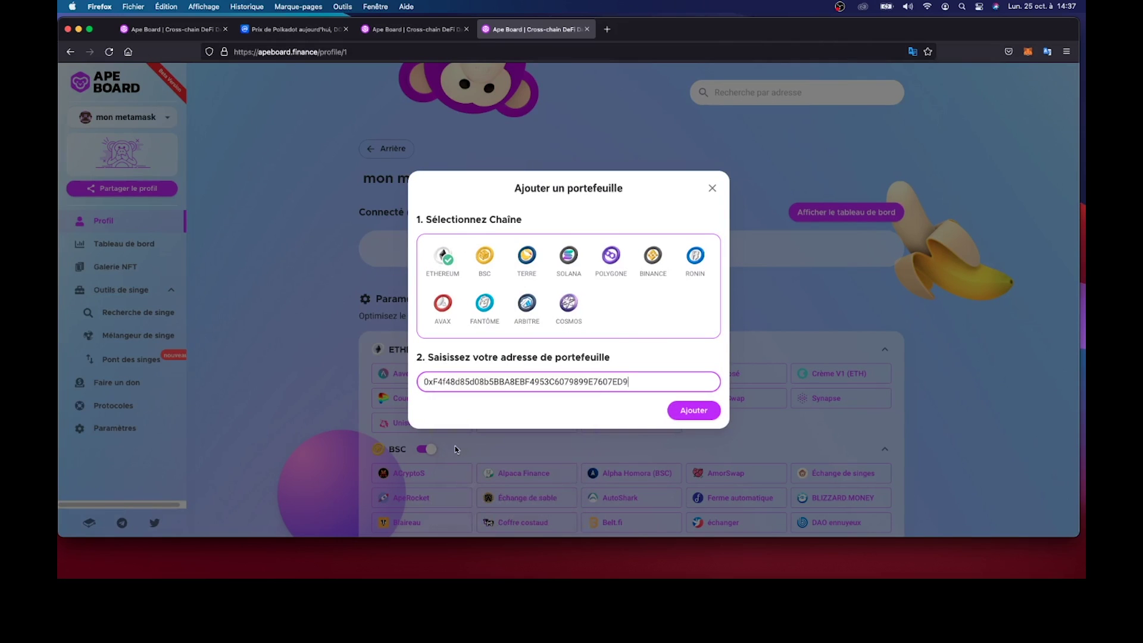
{"action": "left_click", "coordinate": [708, 416]}
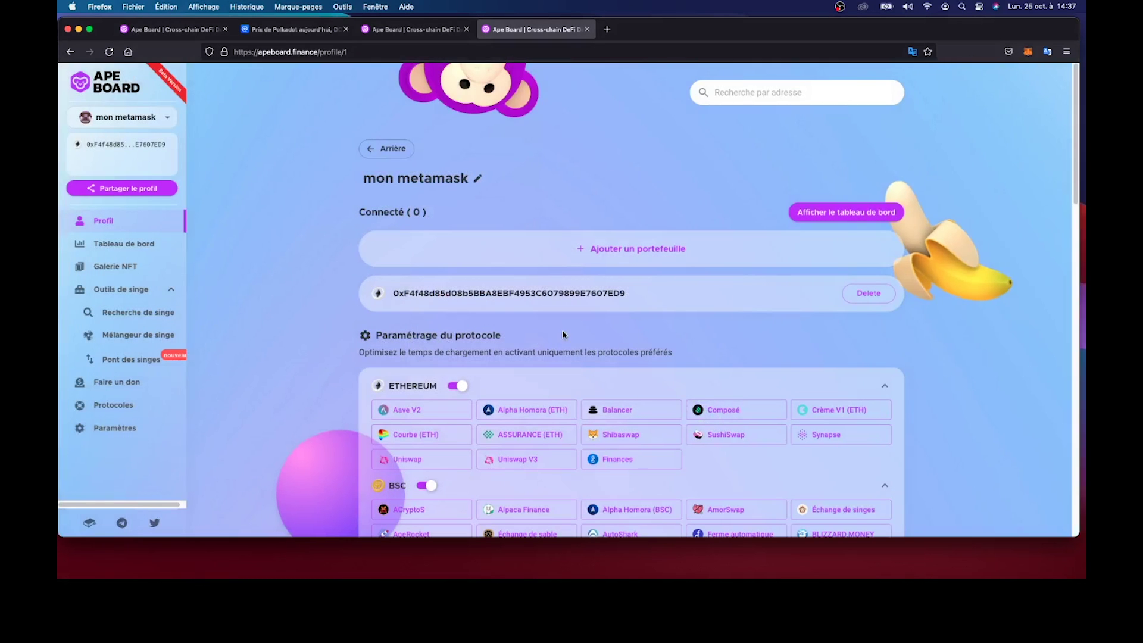
- Open the dashboard and examine the added wallet's net worth, exposure and asset allocation, dismissing the offer to disable unused protocols
{"action": "scroll", "coordinate": [559, 321], "scroll_direction": "down", "scroll_amount": 2}
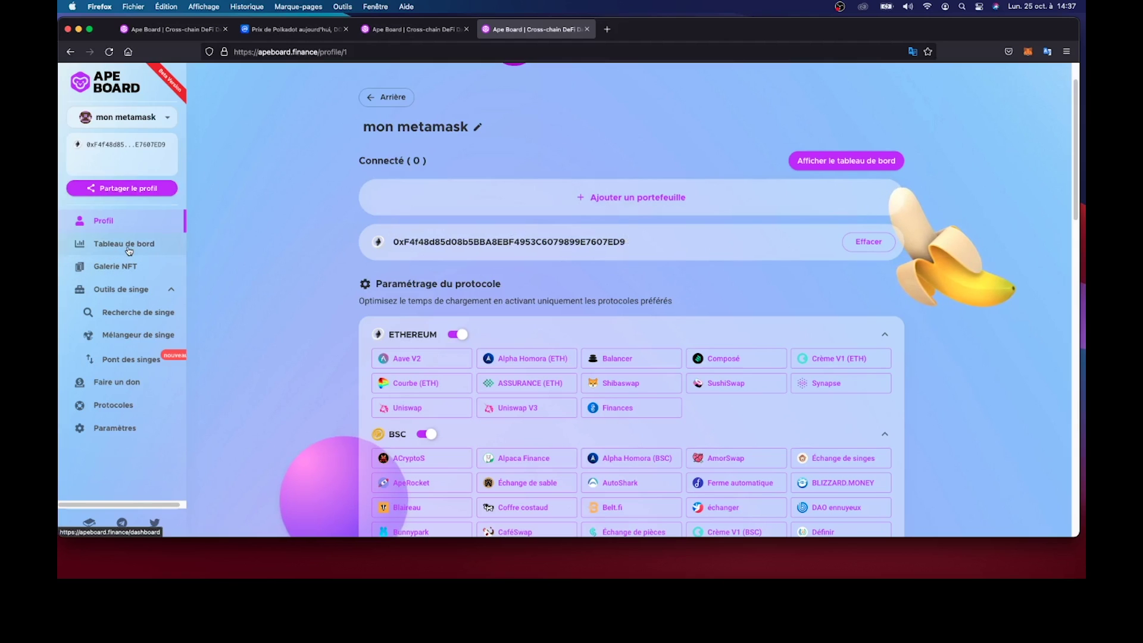
{"action": "left_click", "coordinate": [171, 244]}
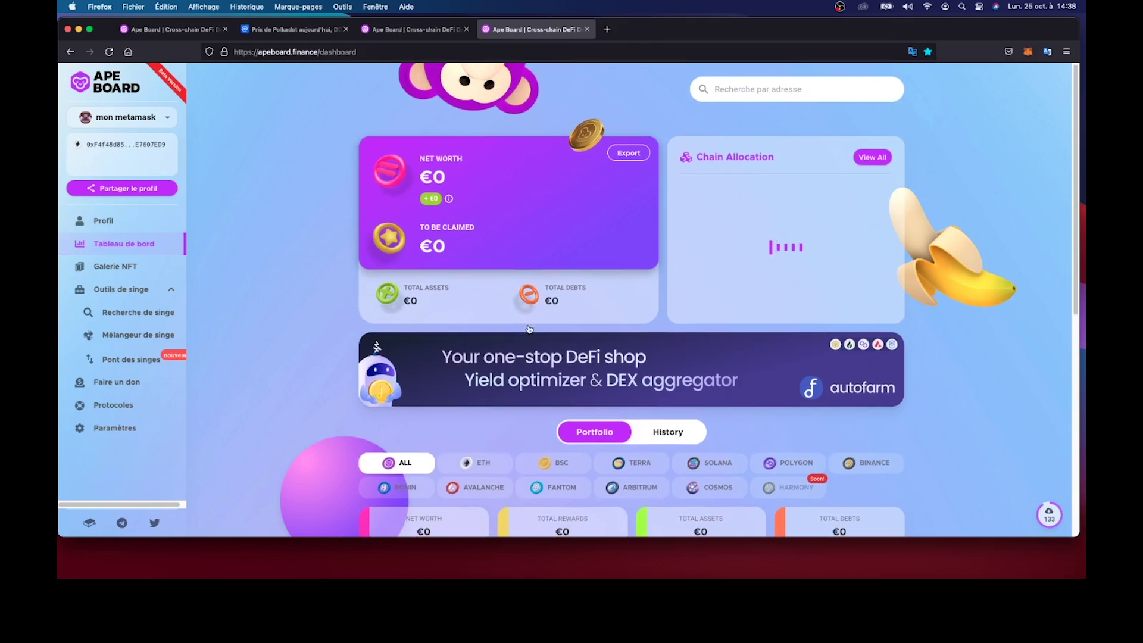
{"action": "scroll", "coordinate": [530, 322], "scroll_direction": "down", "scroll_amount": 5}
{"action": "scroll", "coordinate": [526, 335], "scroll_direction": "down", "scroll_amount": 2}
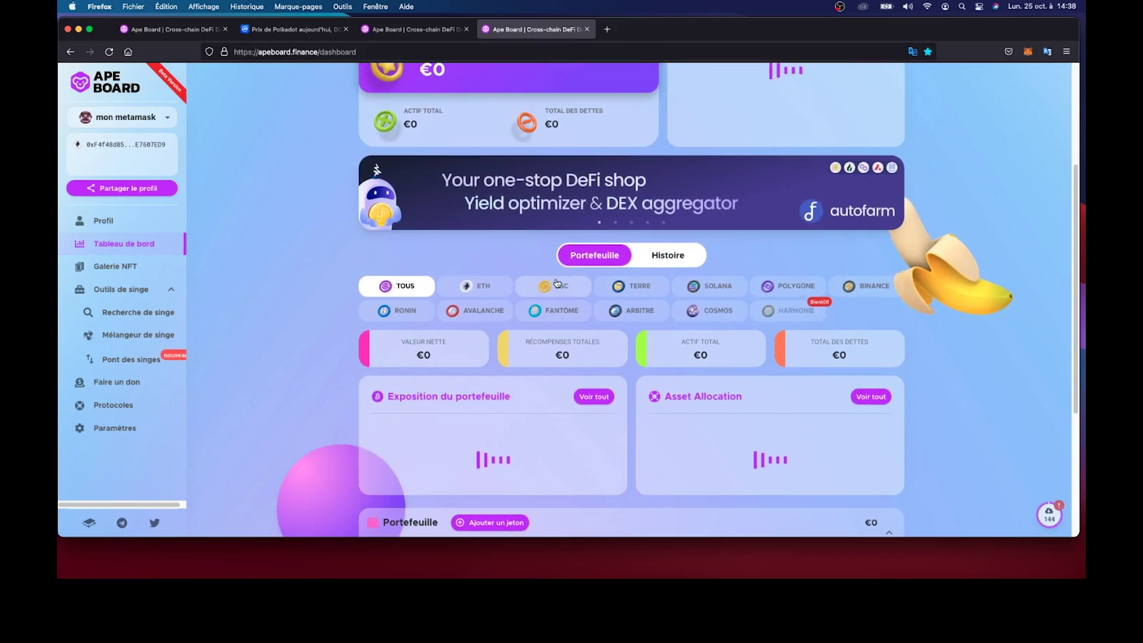
{"action": "scroll", "coordinate": [404, 179], "scroll_direction": "up", "scroll_amount": 2}
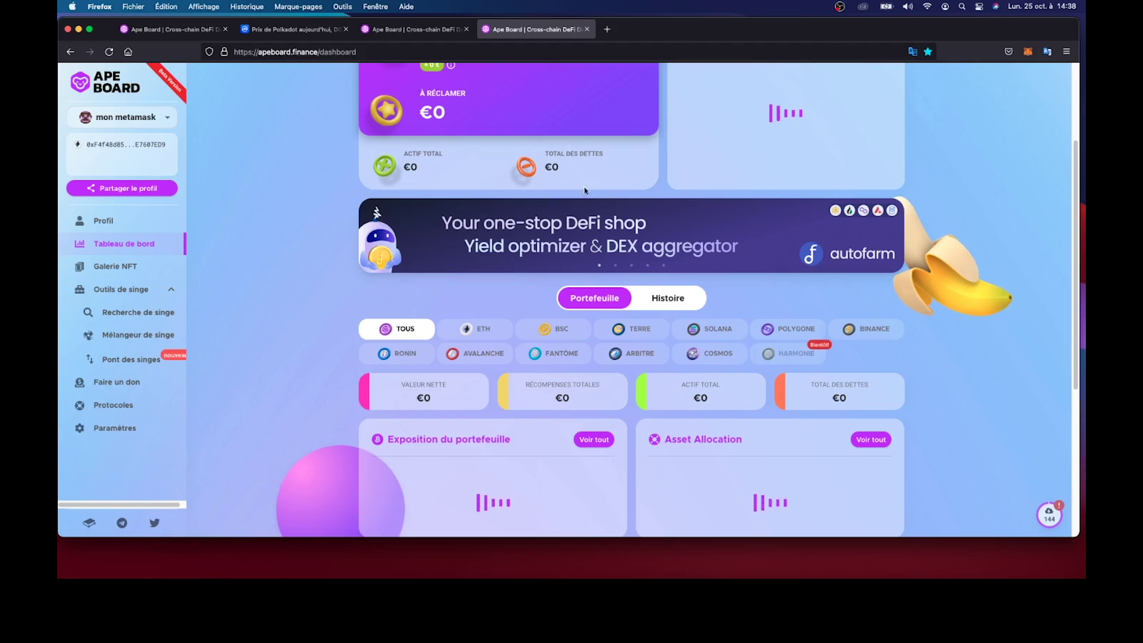
{"action": "scroll", "coordinate": [553, 239], "scroll_direction": "down", "scroll_amount": 5}
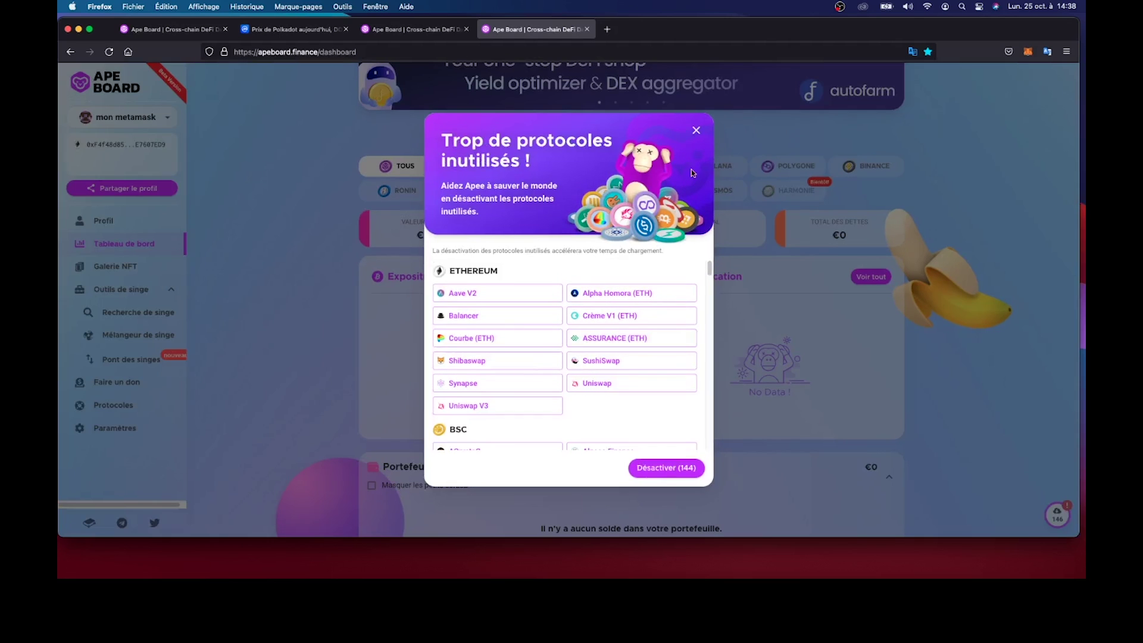
{"action": "left_click", "coordinate": [696, 132]}
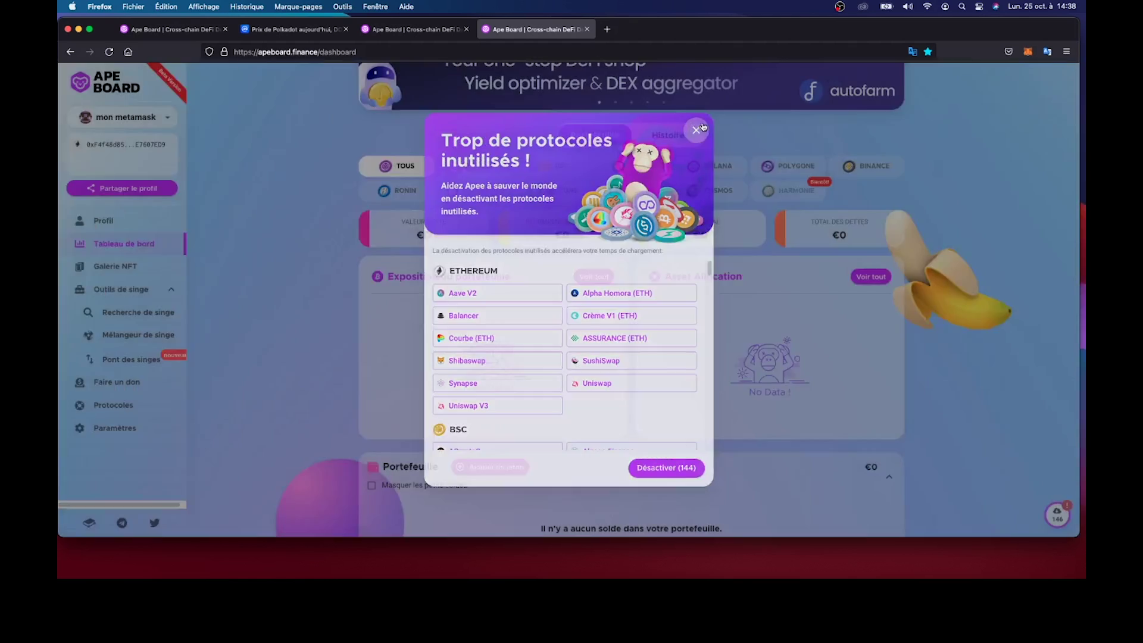
{"action": "scroll", "coordinate": [573, 345], "scroll_direction": "down", "scroll_amount": 2}
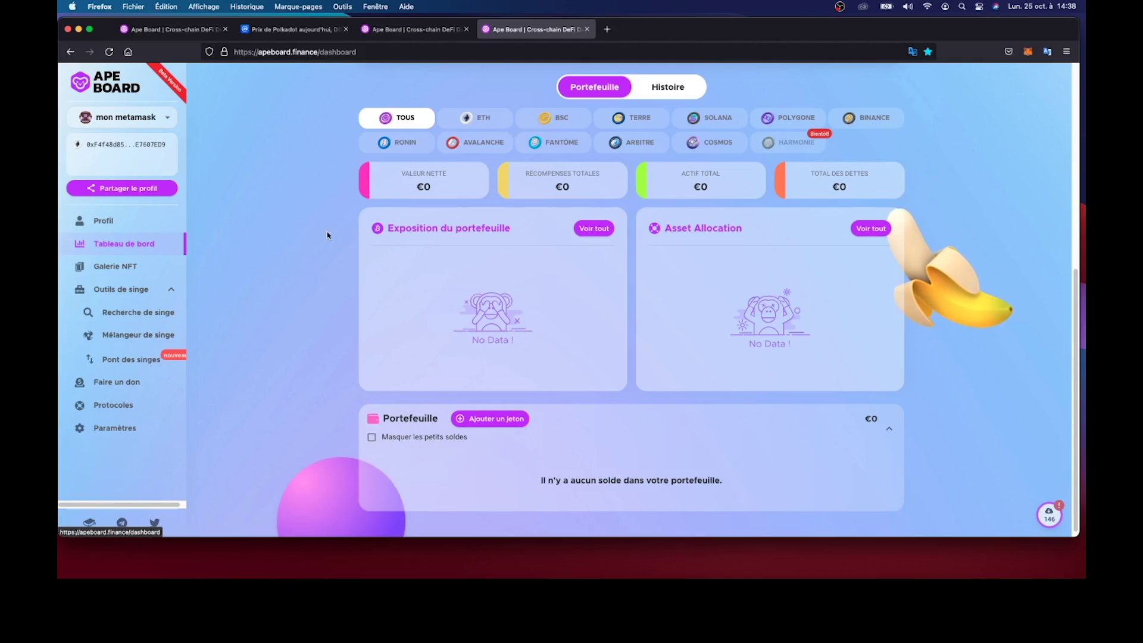
- Delete the "mon metamask" profile that contains the Ethereum wallet
{"action": "left_click", "coordinate": [102, 220]}
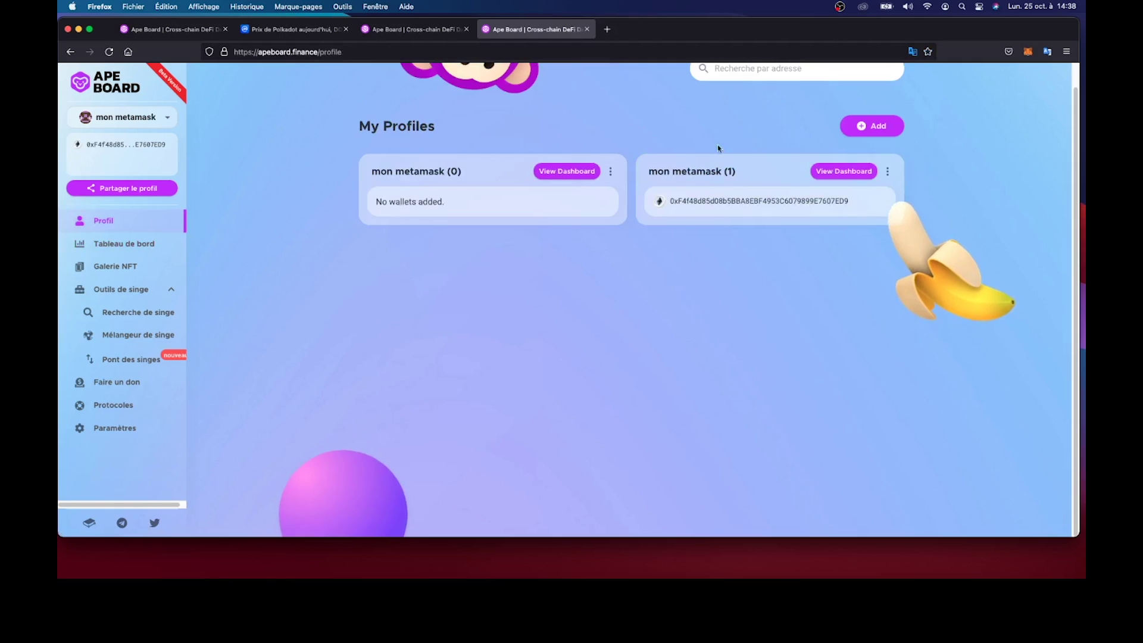
{"action": "left_click", "coordinate": [885, 173]}
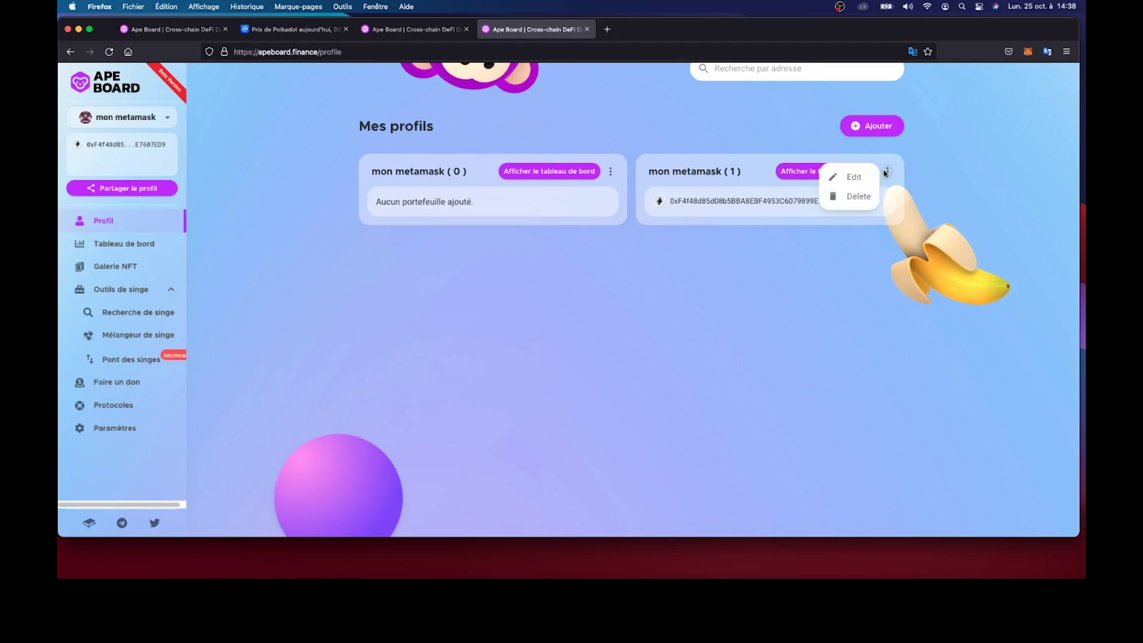
{"action": "left_click", "coordinate": [850, 195]}
{"action": "left_click", "coordinate": [647, 317]}
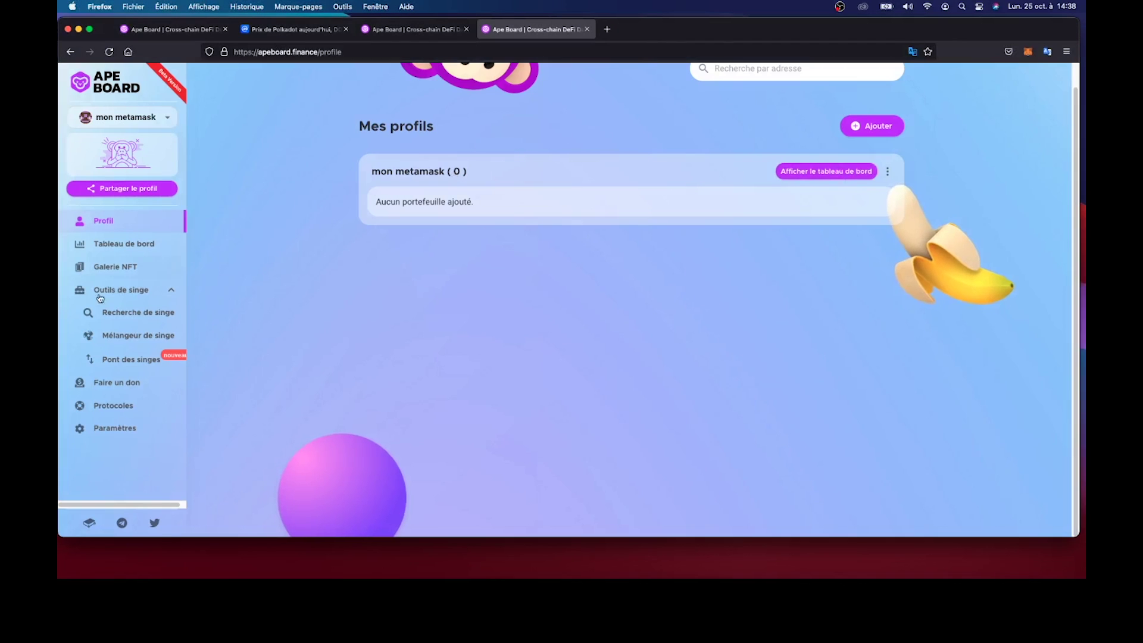
- Return to the dashboard and reload the page
{"action": "left_click", "coordinate": [128, 245]}
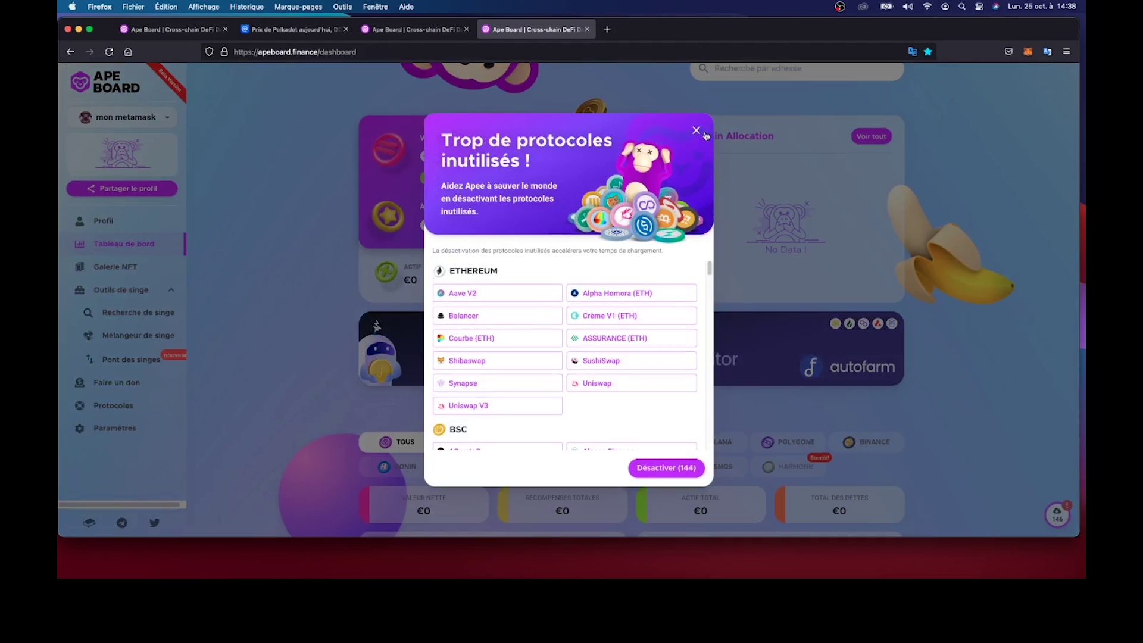
{"action": "left_click", "coordinate": [109, 52]}
{"action": "left_click", "coordinate": [111, 51]}
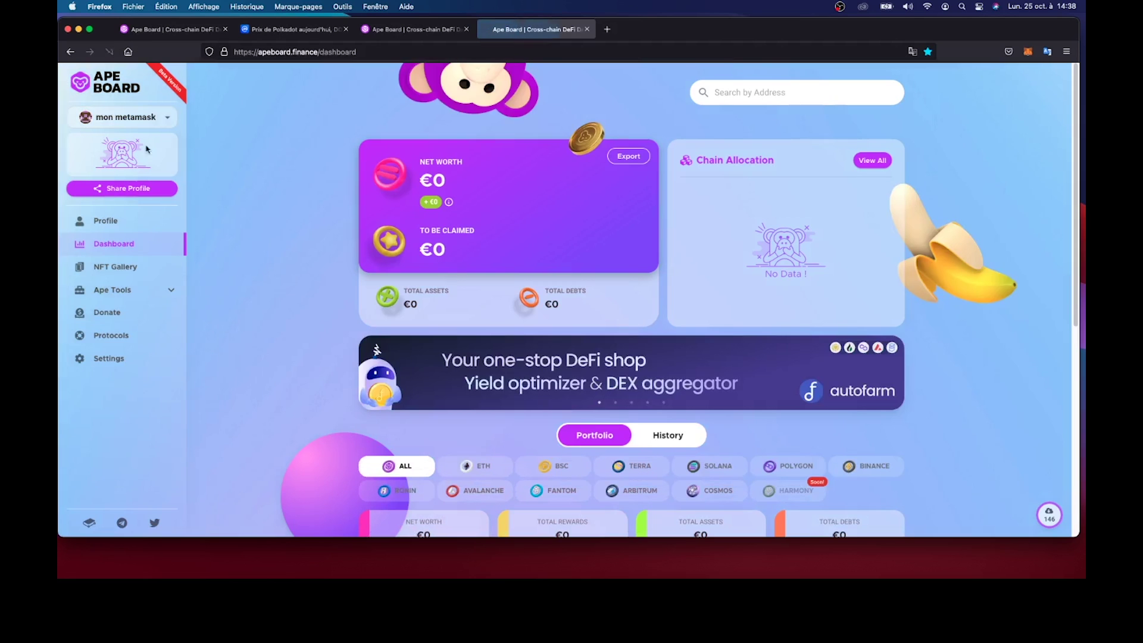
{"action": "left_click", "coordinate": [160, 120]}
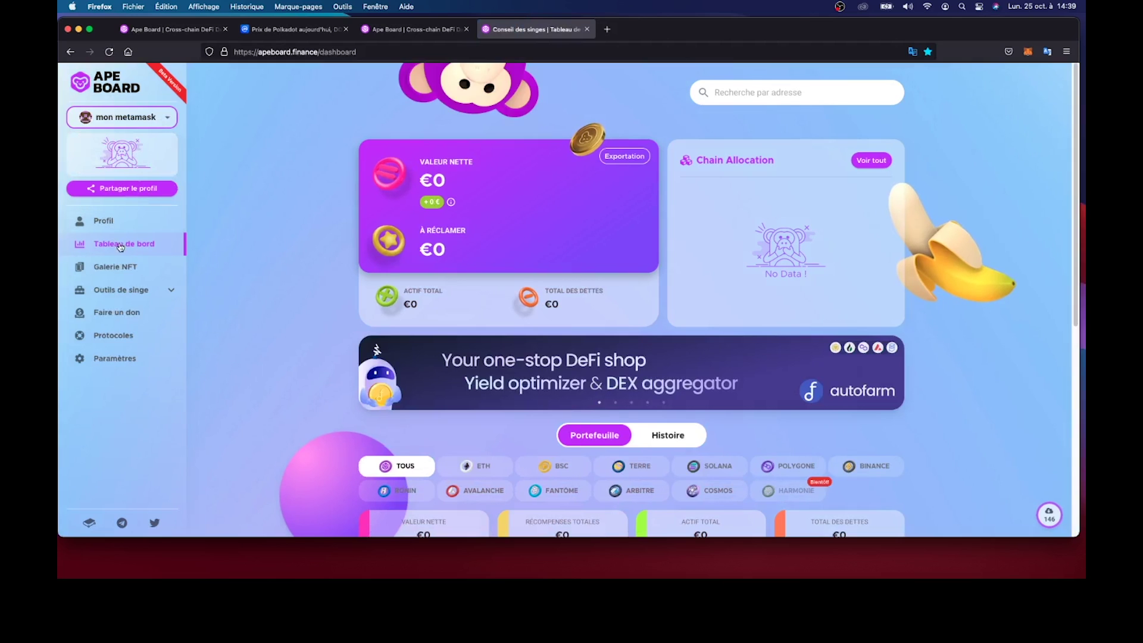
{"action": "scroll", "coordinate": [379, 287], "scroll_direction": "down", "scroll_amount": 2}
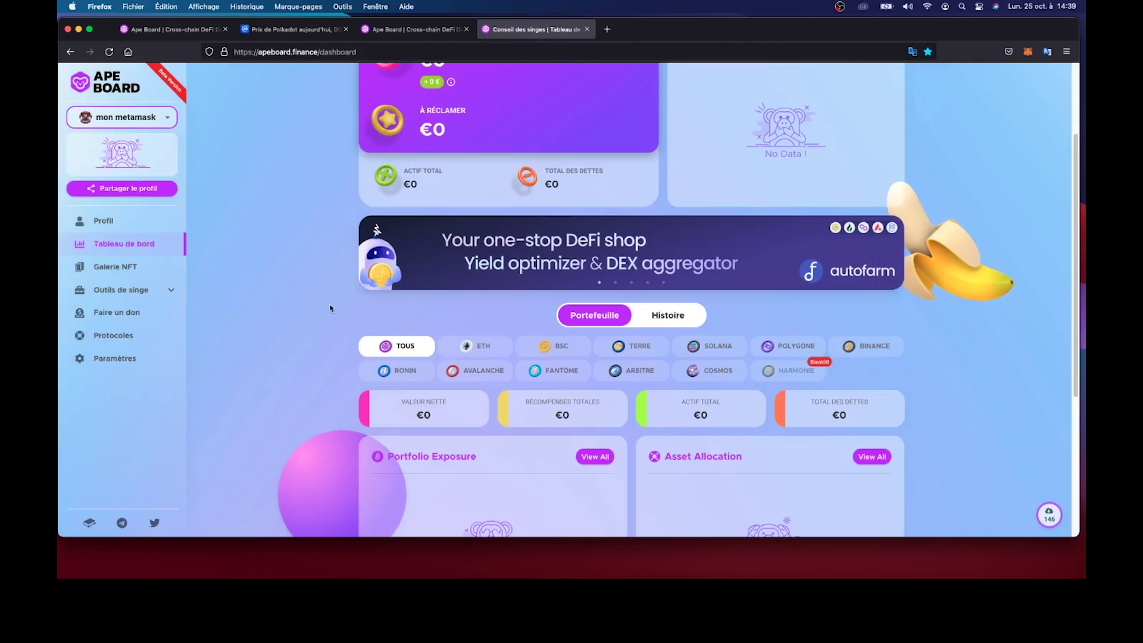
{"action": "scroll", "coordinate": [433, 334], "scroll_direction": "up", "scroll_amount": 2}
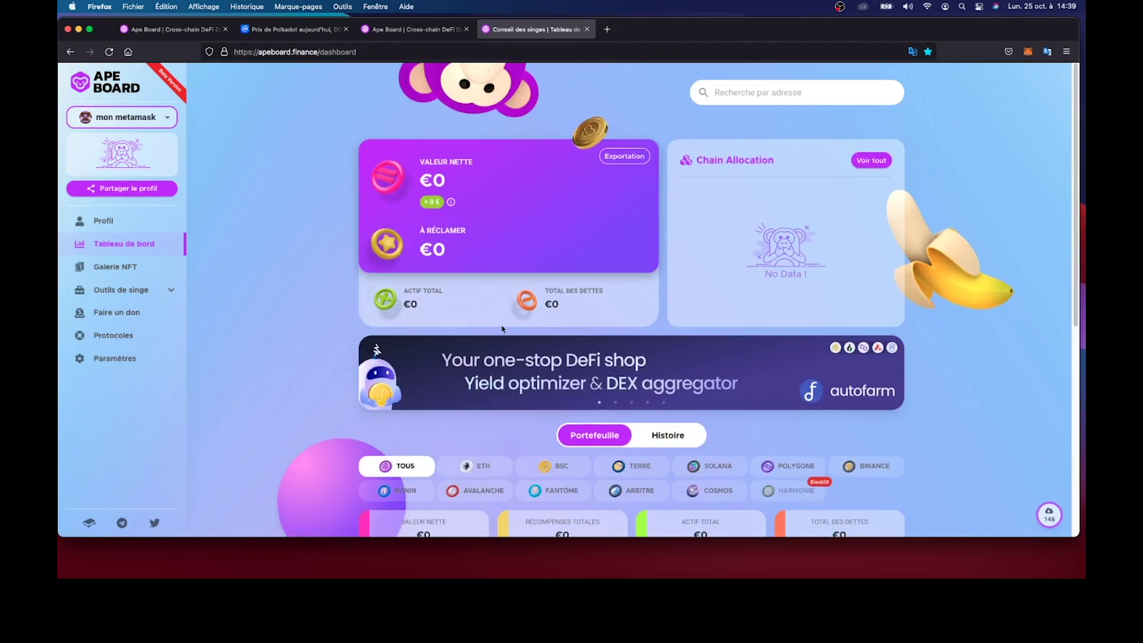
- Open the dashboard for the copied wallet address by searching for it directly, without creating a profile
{"action": "left_click", "coordinate": [743, 94]}
{"action": "right_click", "coordinate": [746, 91]}
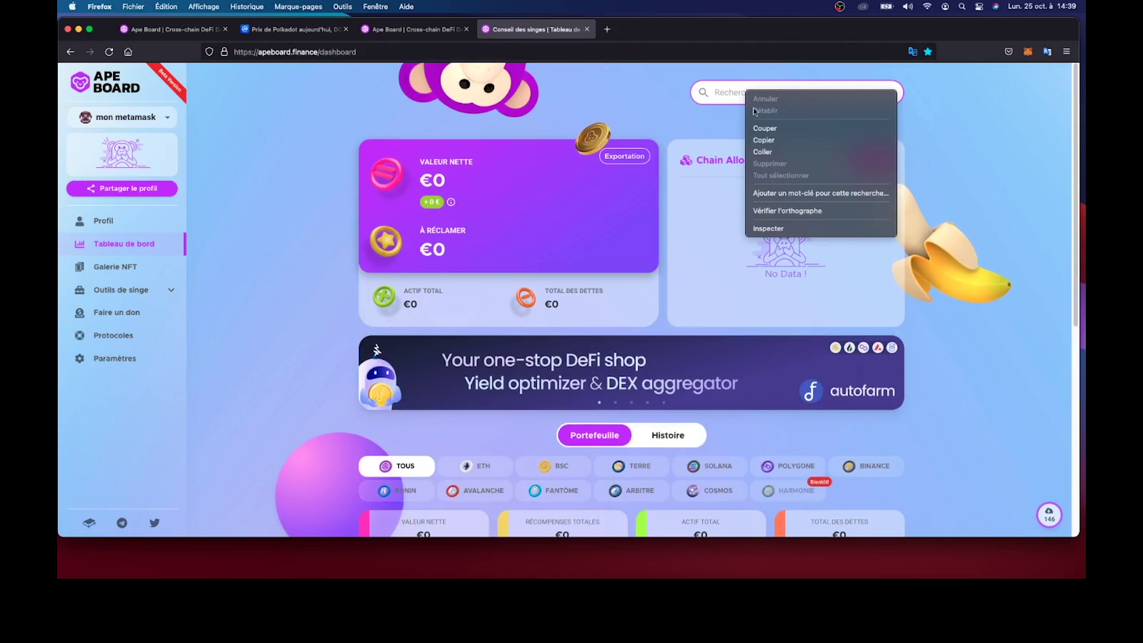
{"action": "left_click", "coordinate": [763, 152]}
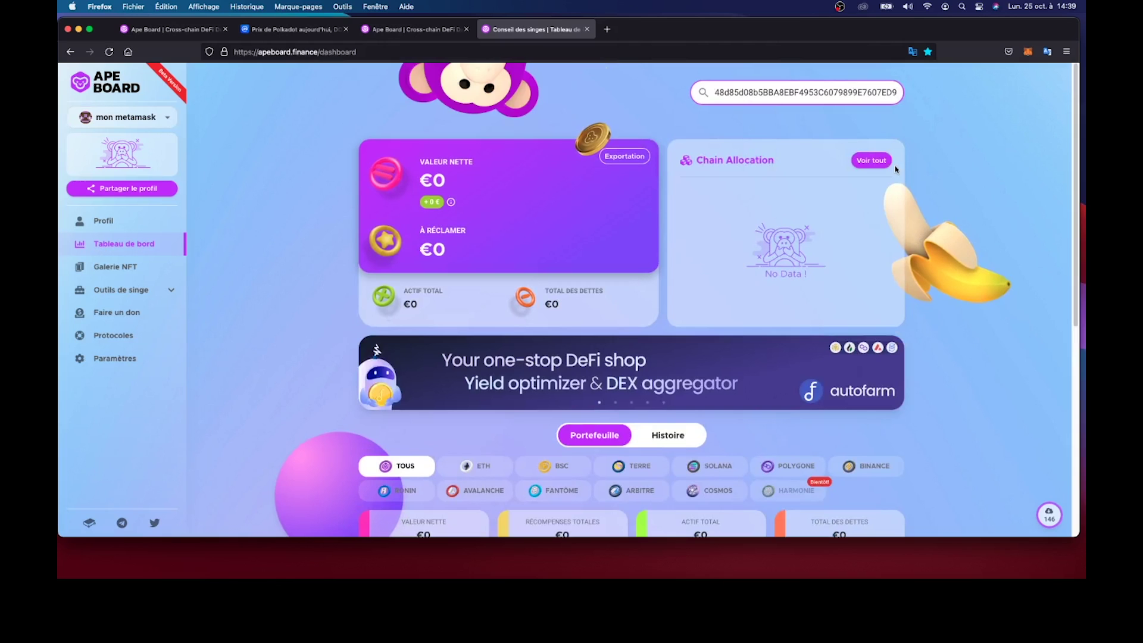
{"action": "key", "text": "Return"}
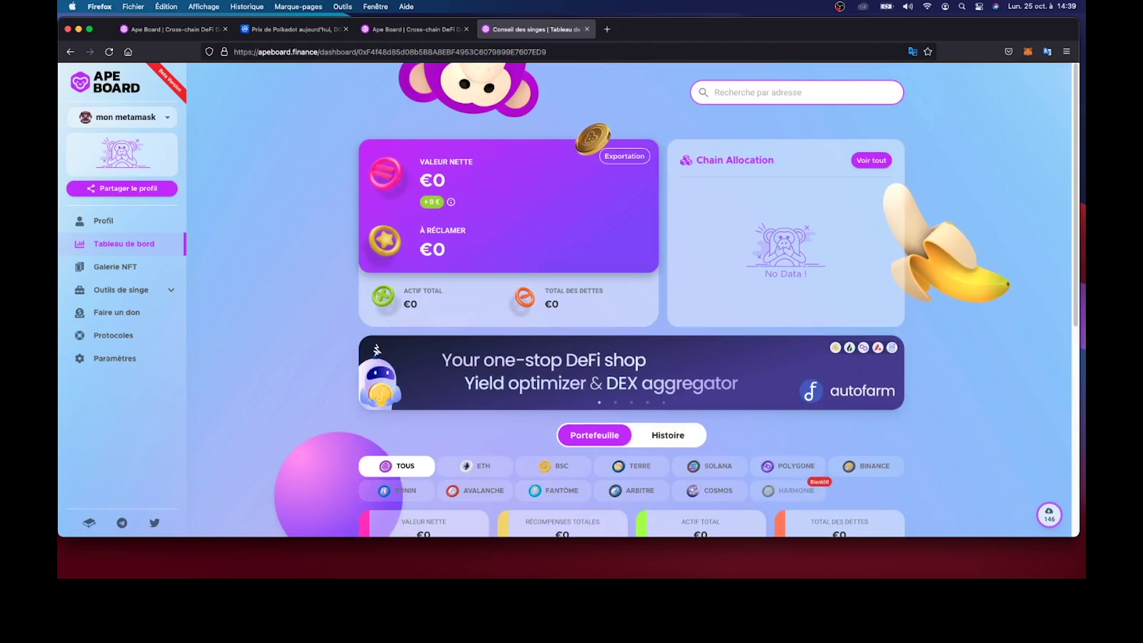
- Examine the searched address's net worth, chain allocation, portfolio exposure, asset allocation and wallet token list
{"action": "scroll", "coordinate": [652, 198], "scroll_direction": "down", "scroll_amount": 6}
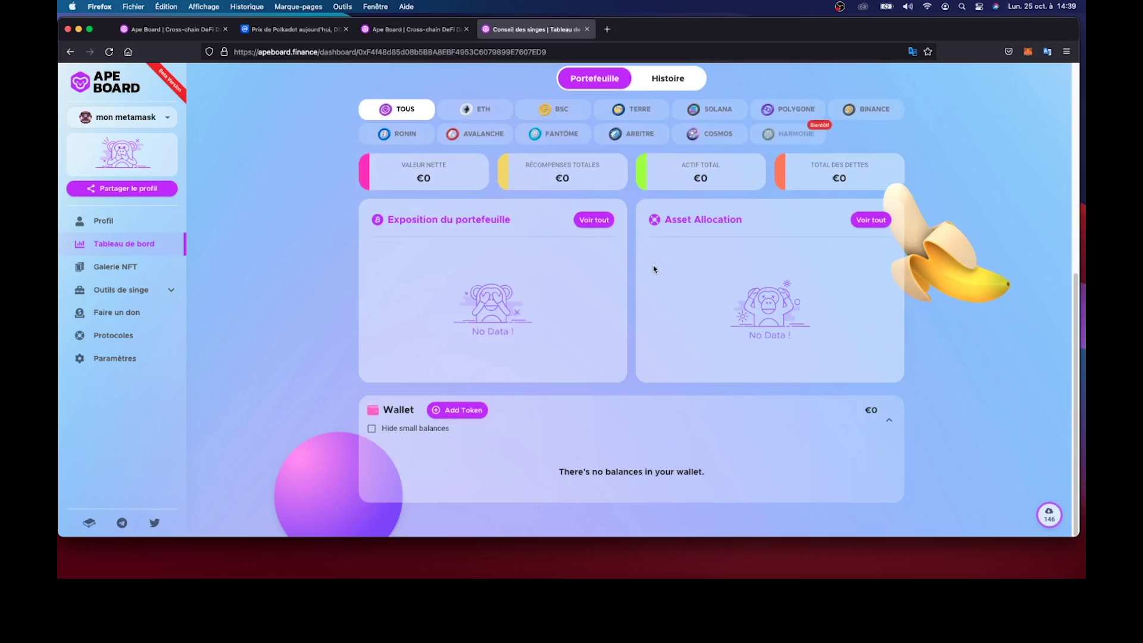
{"action": "scroll", "coordinate": [667, 288], "scroll_direction": "up", "scroll_amount": 4}
{"action": "scroll", "coordinate": [513, 164], "scroll_direction": "up", "scroll_amount": 3}
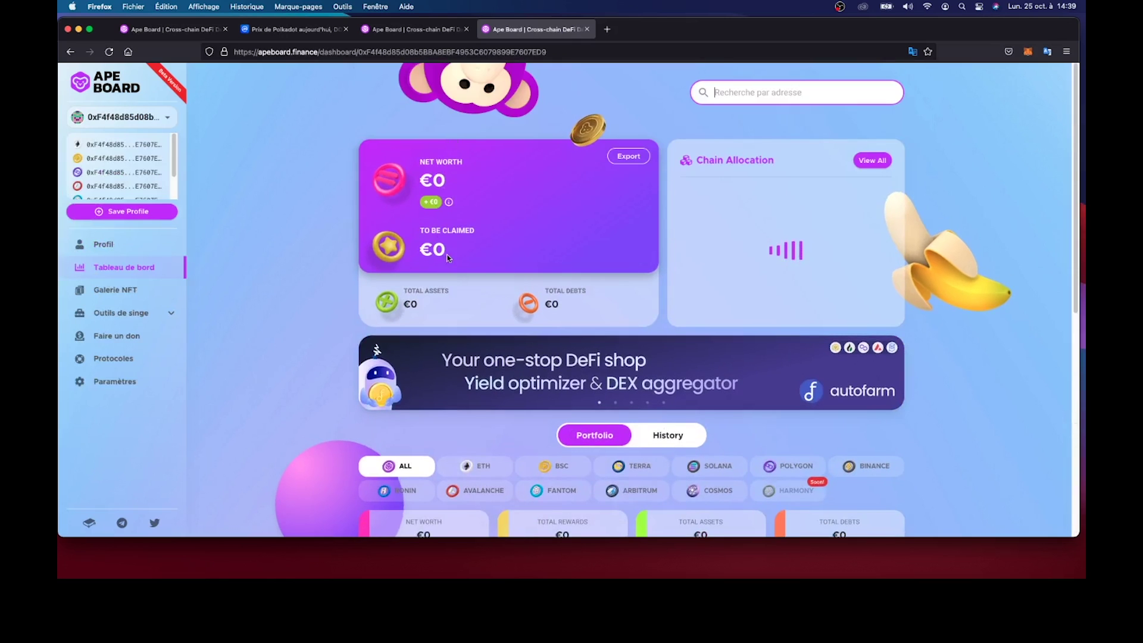
{"action": "scroll", "coordinate": [535, 262], "scroll_direction": "down", "scroll_amount": 2}
{"action": "scroll", "coordinate": [593, 206], "scroll_direction": "up", "scroll_amount": 2}
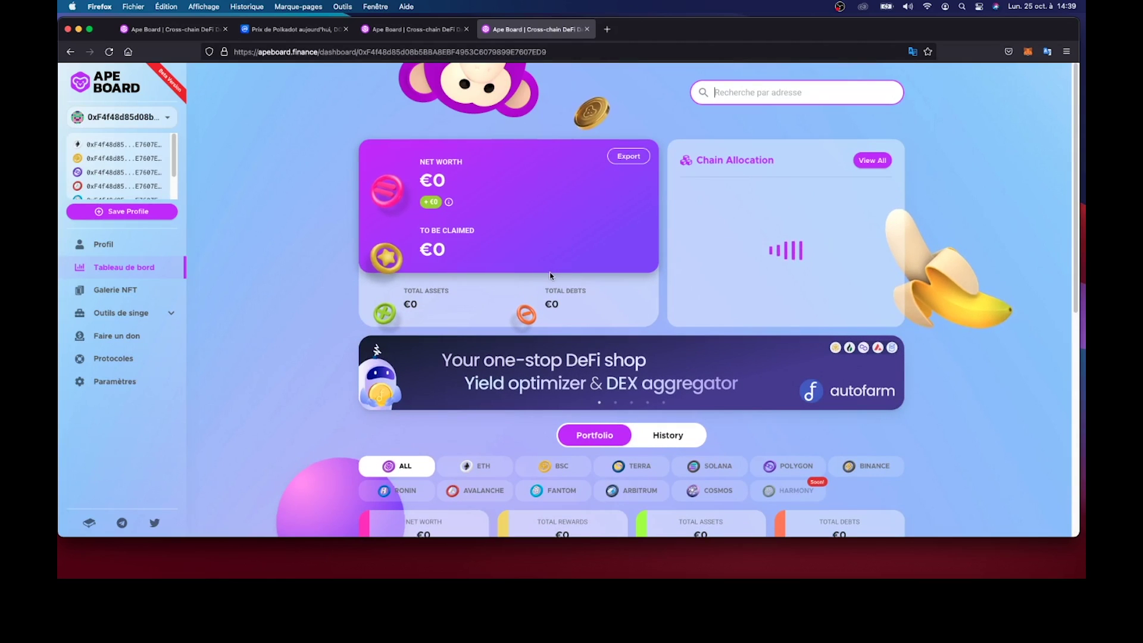
{"action": "scroll", "coordinate": [548, 274], "scroll_direction": "down", "scroll_amount": 2}
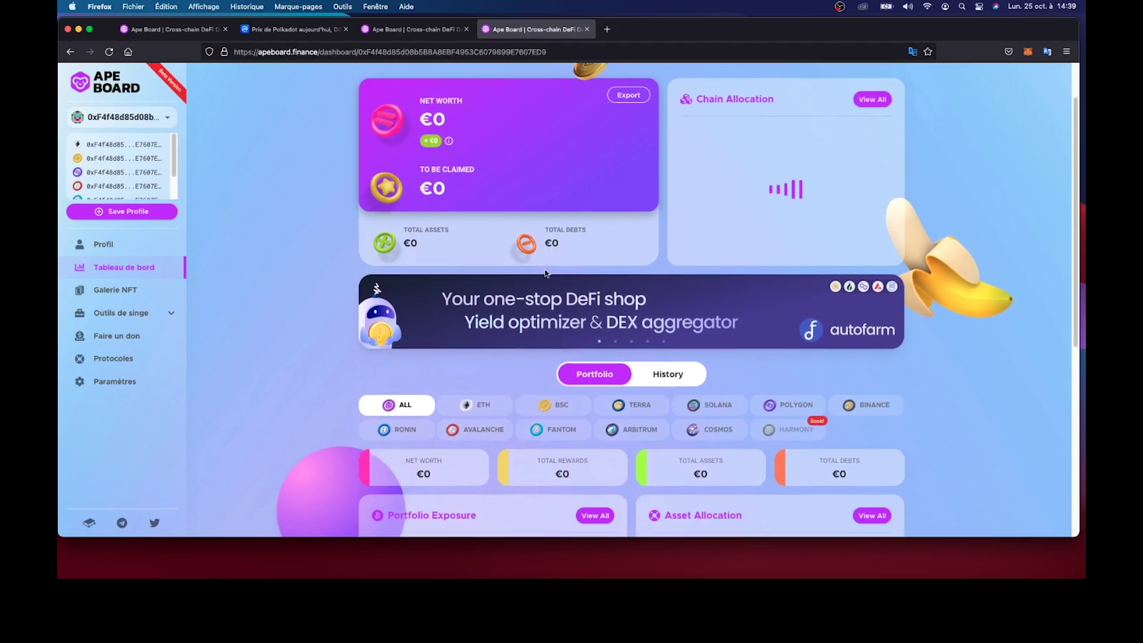
{"action": "scroll", "coordinate": [539, 238], "scroll_direction": "down", "scroll_amount": 2}
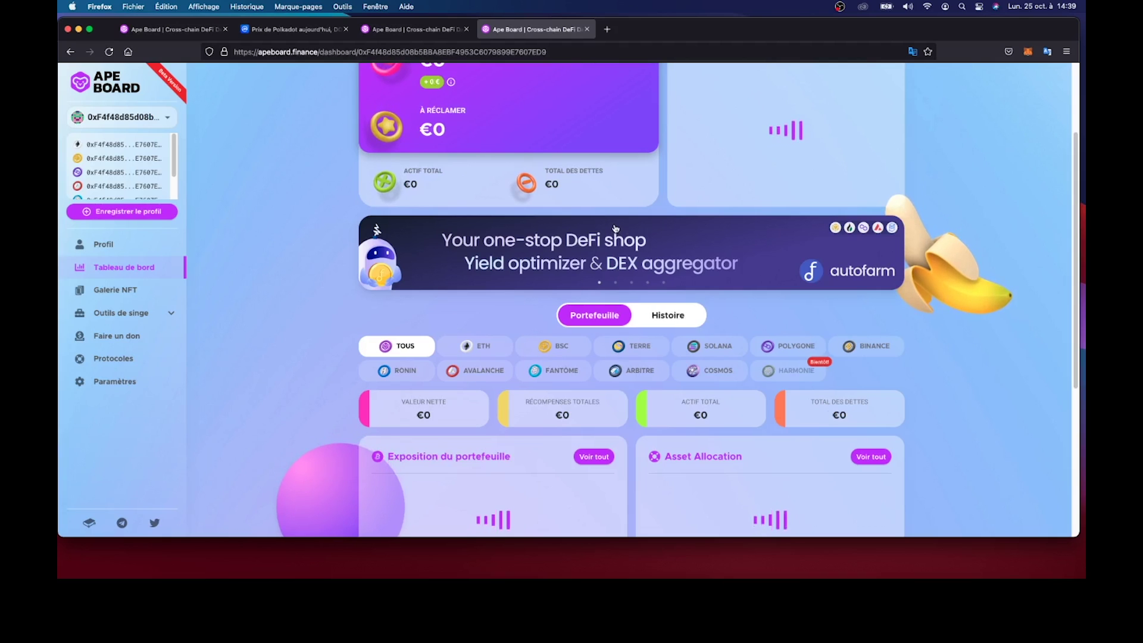
{"action": "scroll", "coordinate": [615, 228], "scroll_direction": "up", "scroll_amount": 1}
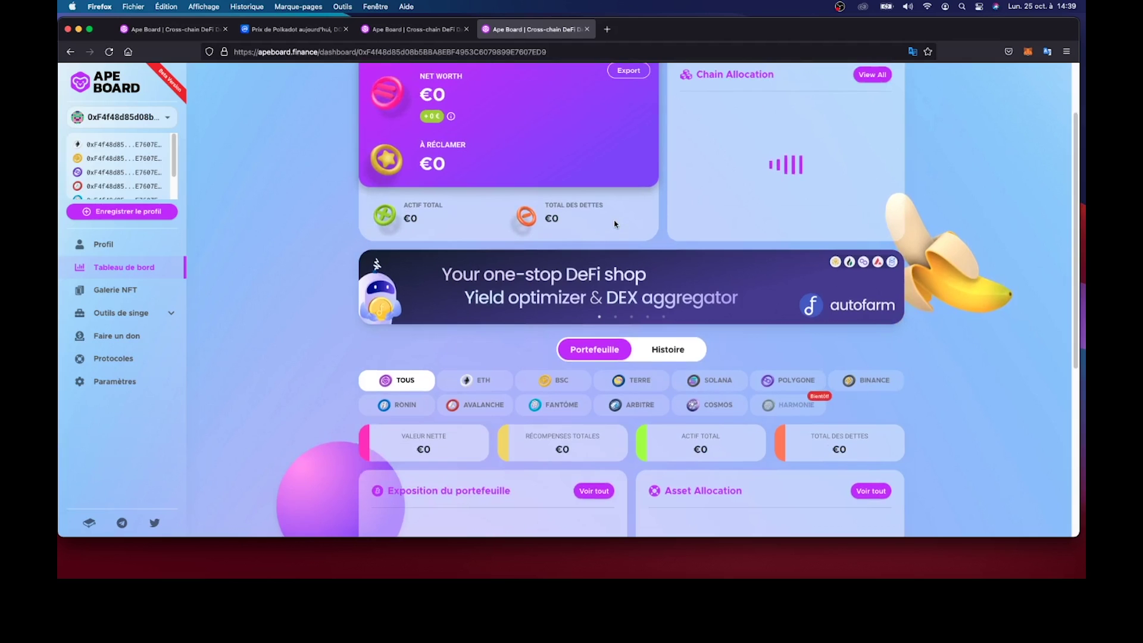
{"action": "scroll", "coordinate": [615, 225], "scroll_direction": "up", "scroll_amount": 2}
{"action": "scroll", "coordinate": [614, 223], "scroll_direction": "up", "scroll_amount": 2}
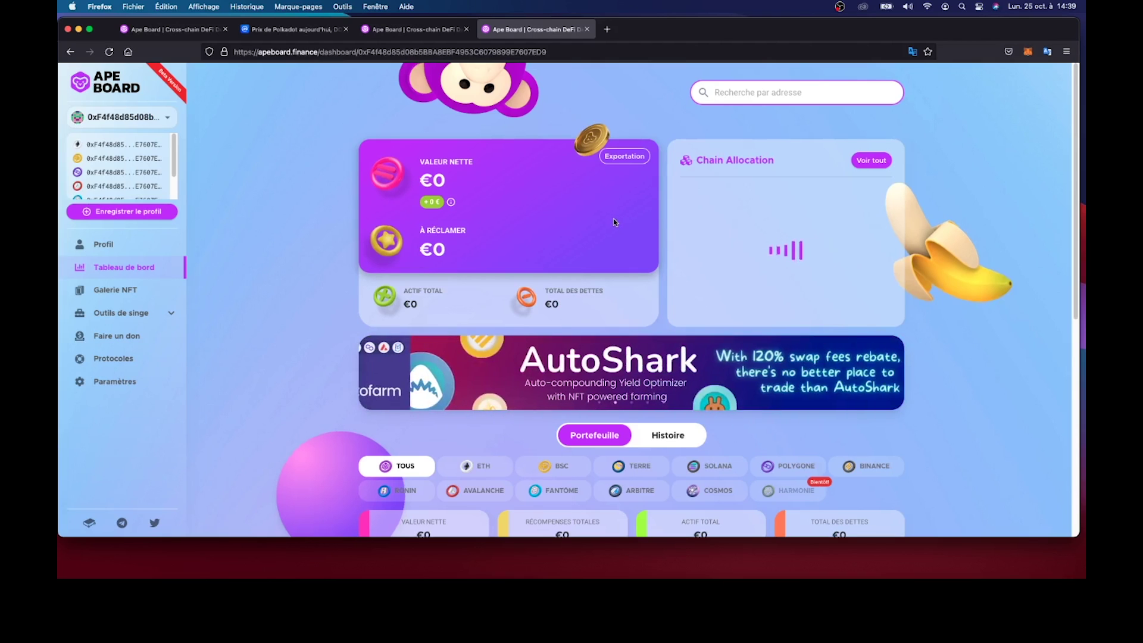
{"action": "scroll", "coordinate": [615, 222], "scroll_direction": "down", "scroll_amount": 1}
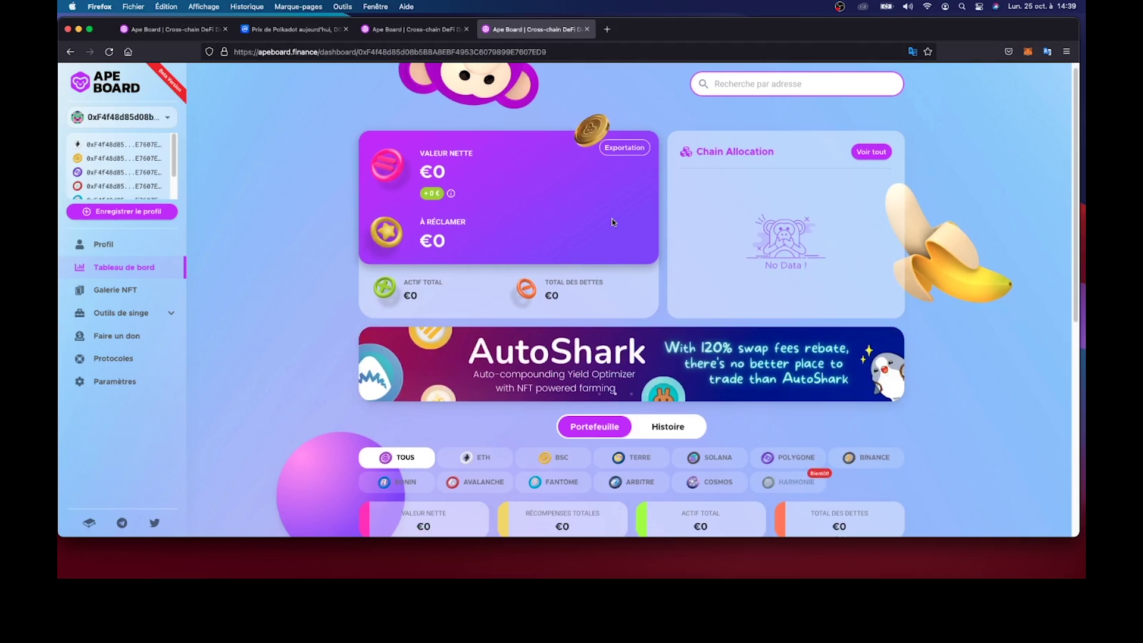
{"action": "scroll", "coordinate": [612, 221], "scroll_direction": "down", "scroll_amount": 3}
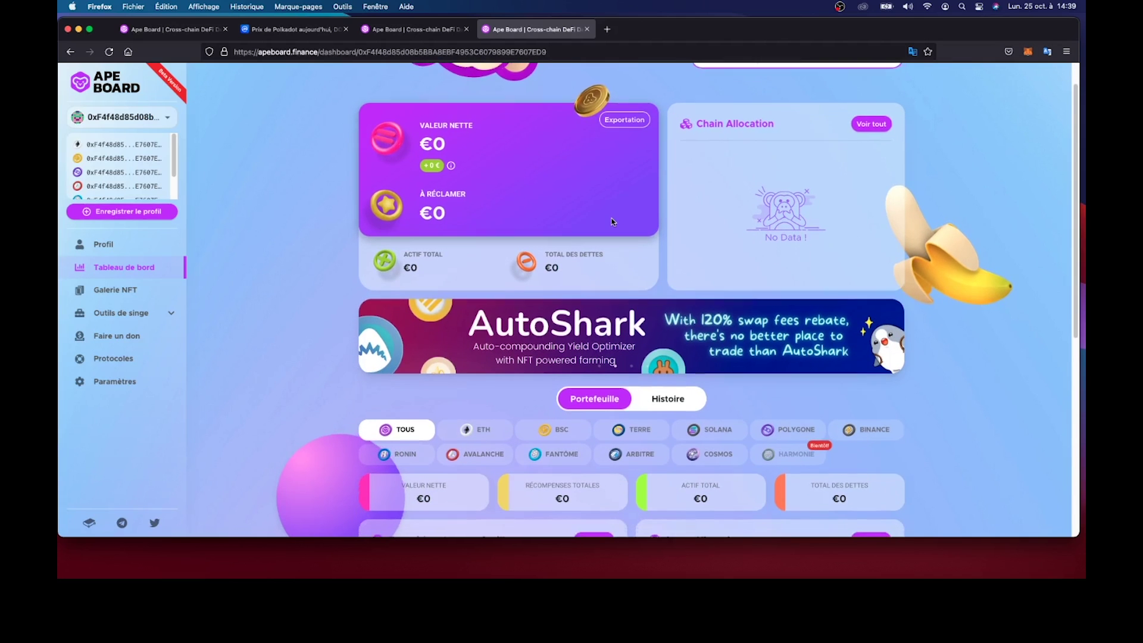
{"action": "scroll", "coordinate": [611, 221], "scroll_direction": "down", "scroll_amount": 4}
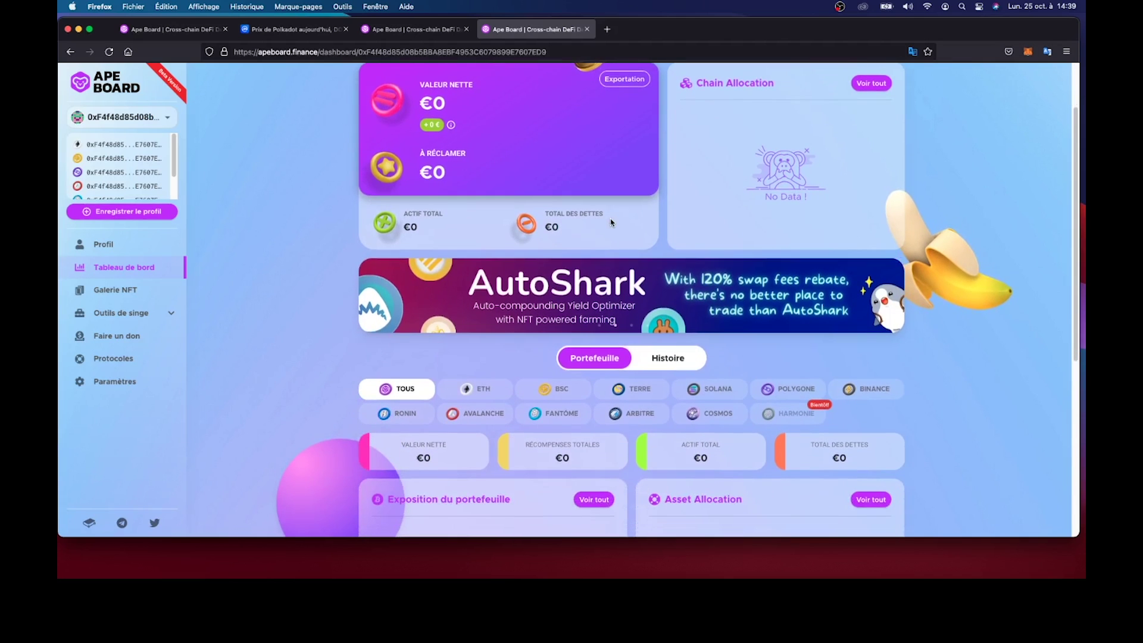
{"action": "scroll", "coordinate": [611, 222], "scroll_direction": "down", "scroll_amount": 14}
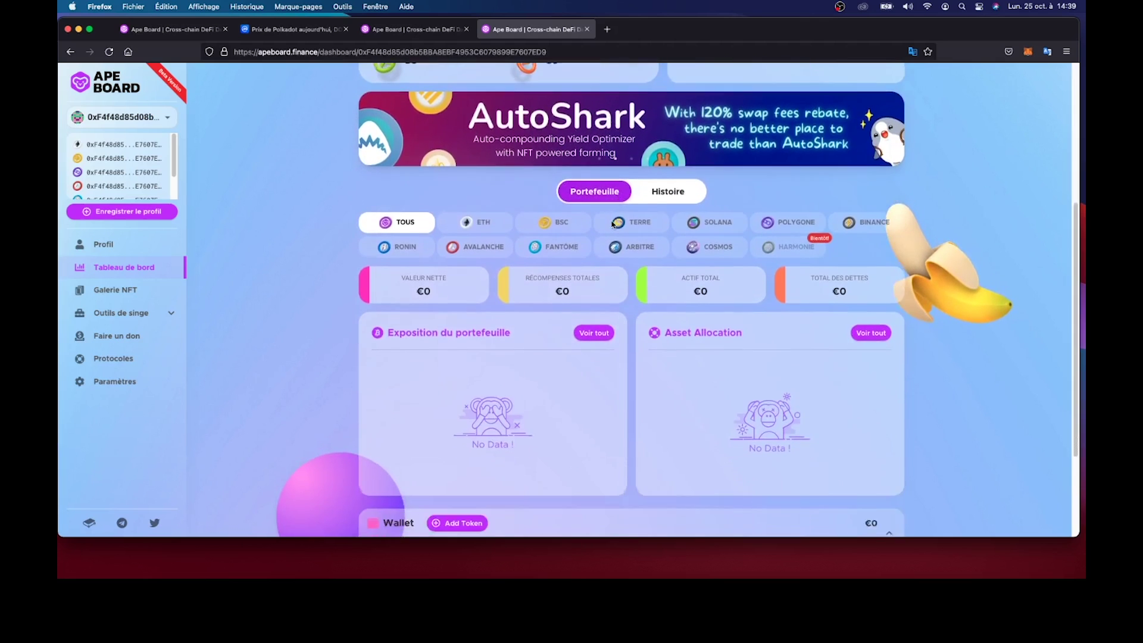
{"action": "scroll", "coordinate": [612, 223], "scroll_direction": "down", "scroll_amount": 10}
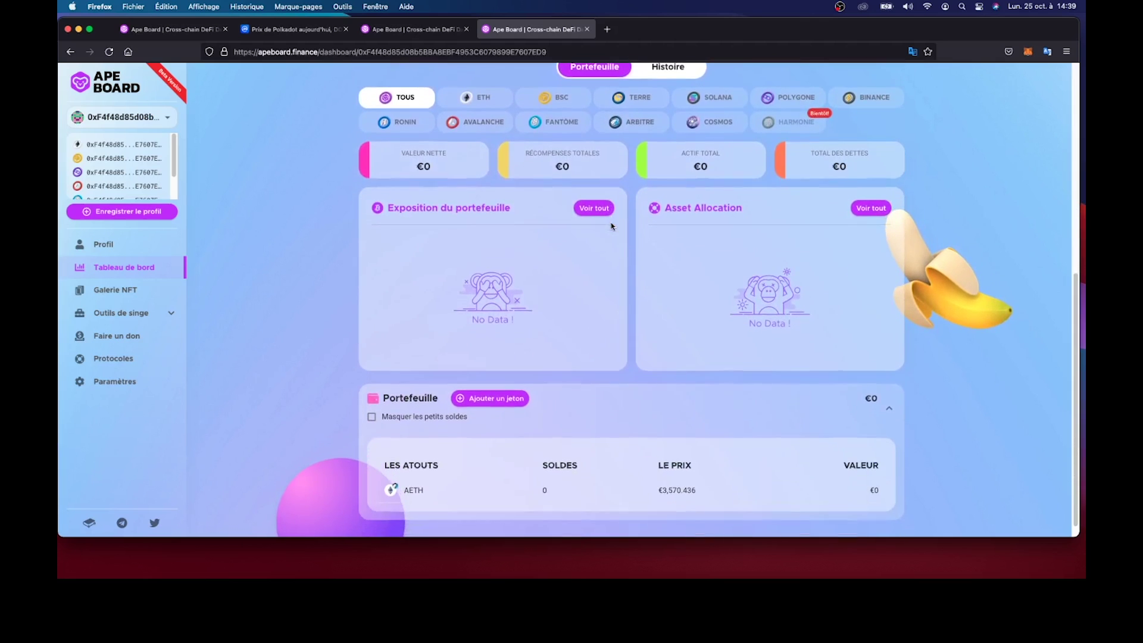
{"action": "scroll", "coordinate": [611, 226], "scroll_direction": "down", "scroll_amount": 2}
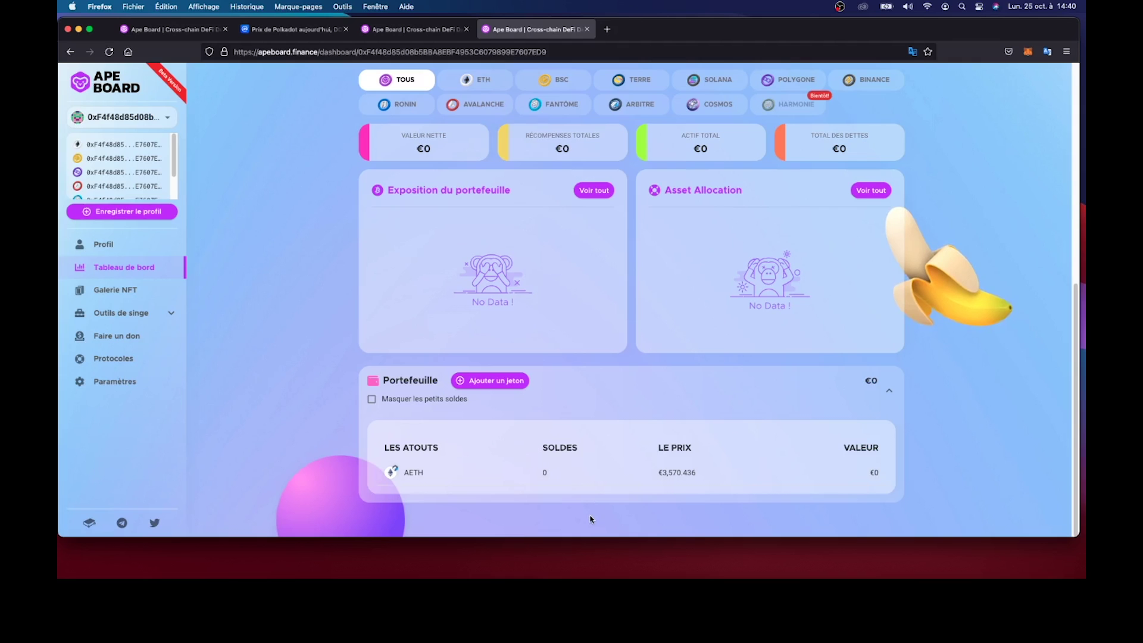
{"action": "scroll", "coordinate": [591, 519], "scroll_direction": "up", "scroll_amount": 1}
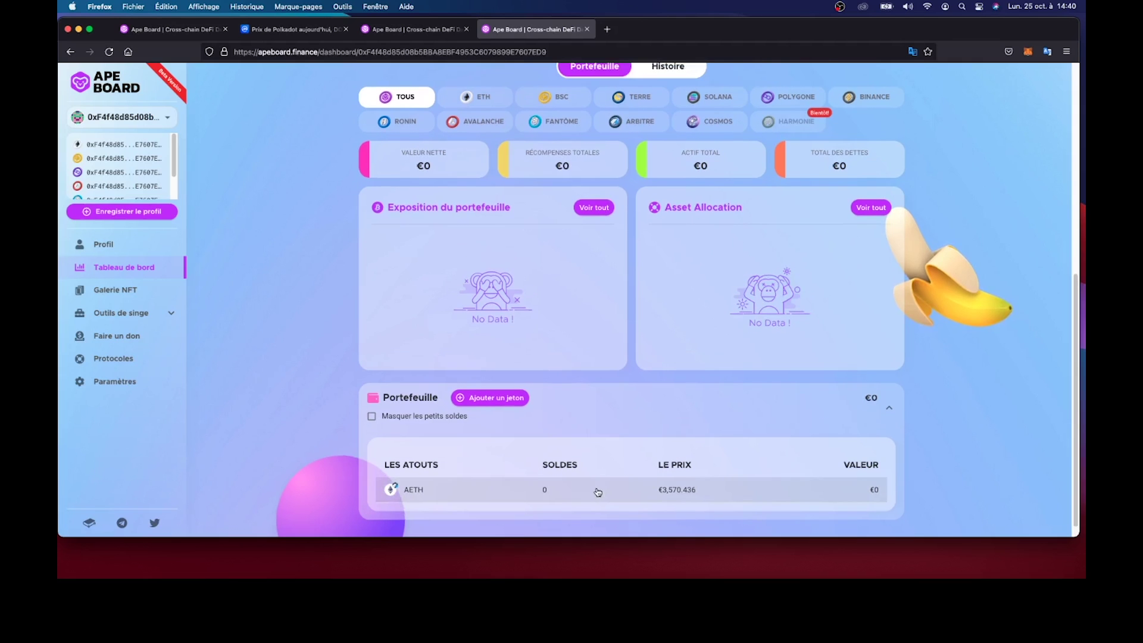
{"action": "scroll", "coordinate": [598, 488], "scroll_direction": "up", "scroll_amount": 3}
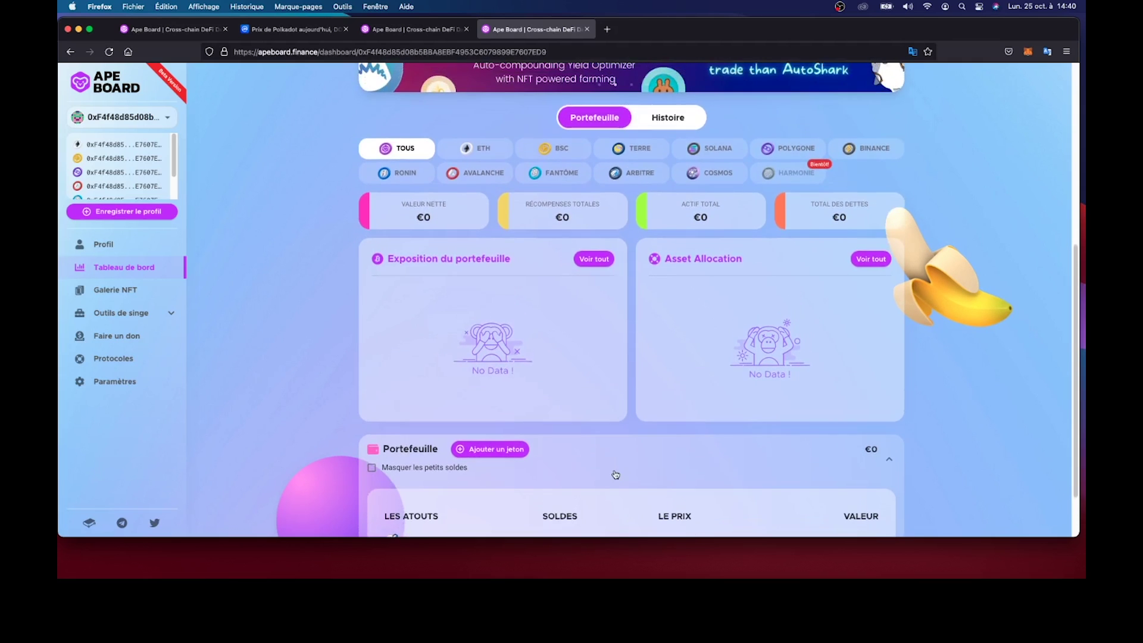
{"action": "scroll", "coordinate": [613, 474], "scroll_direction": "up", "scroll_amount": 9}
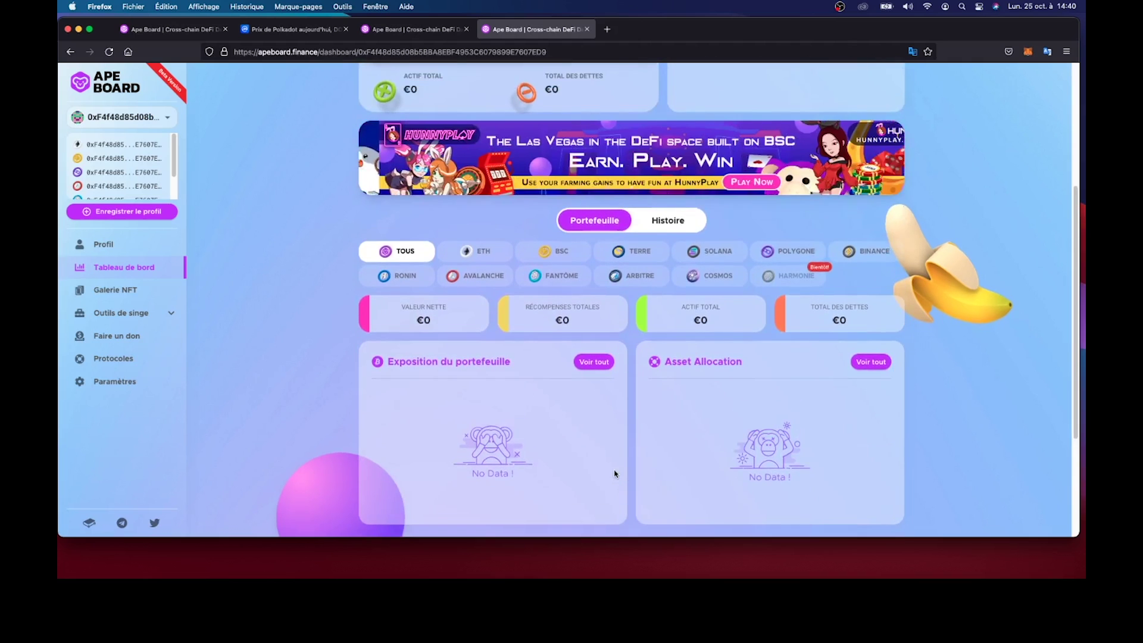
{"action": "scroll", "coordinate": [608, 471], "scroll_direction": "up", "scroll_amount": 9}
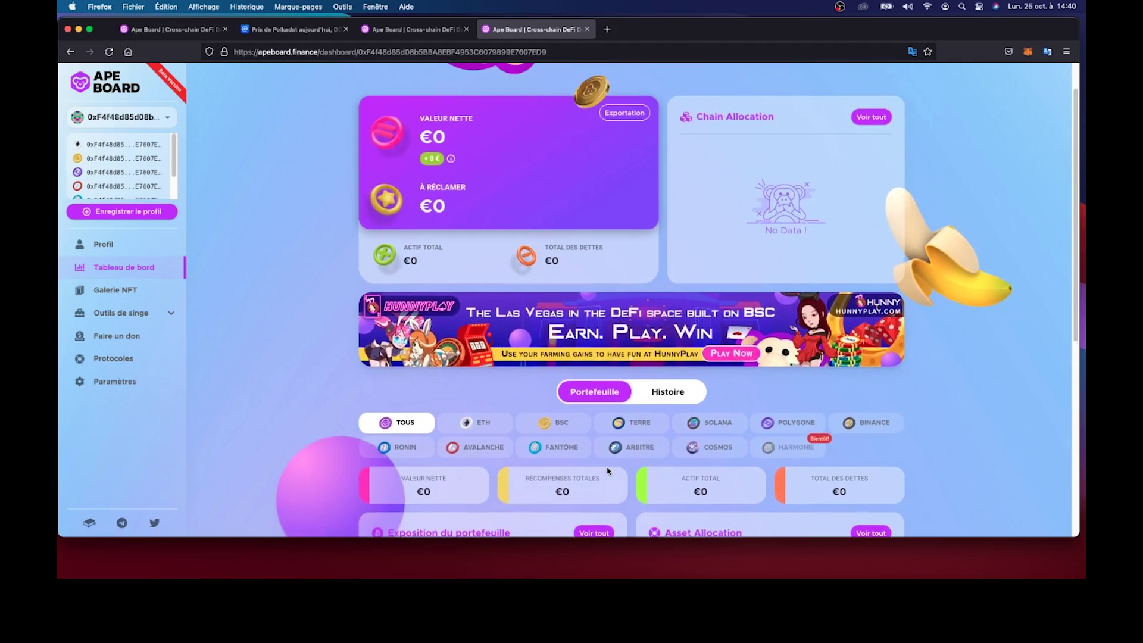